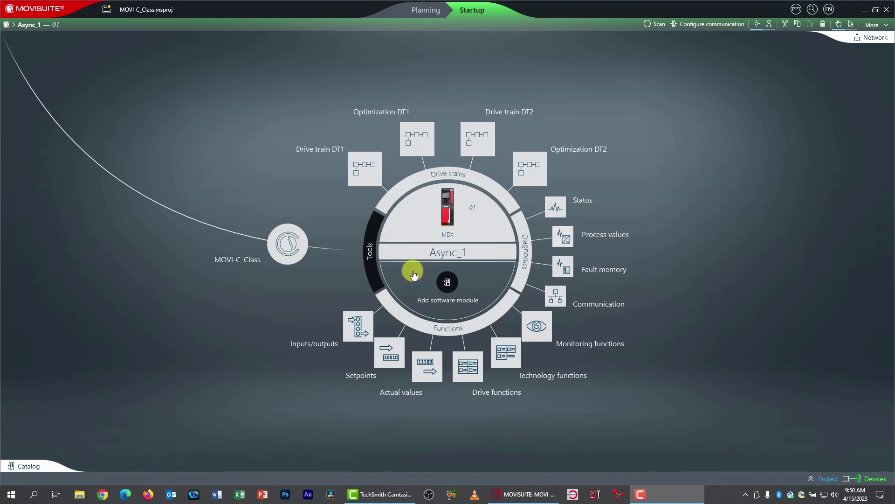
In the basic unit's inputs/outputs, assign FCB 20 Jog mode – positive to digital input DI 02
{"action": "left_click", "coordinate": [357, 326]}
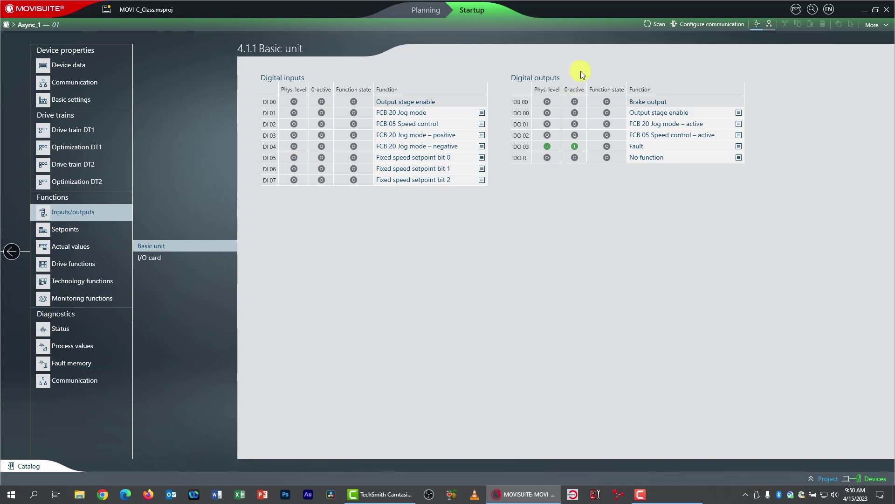
{"action": "left_click", "coordinate": [481, 125]}
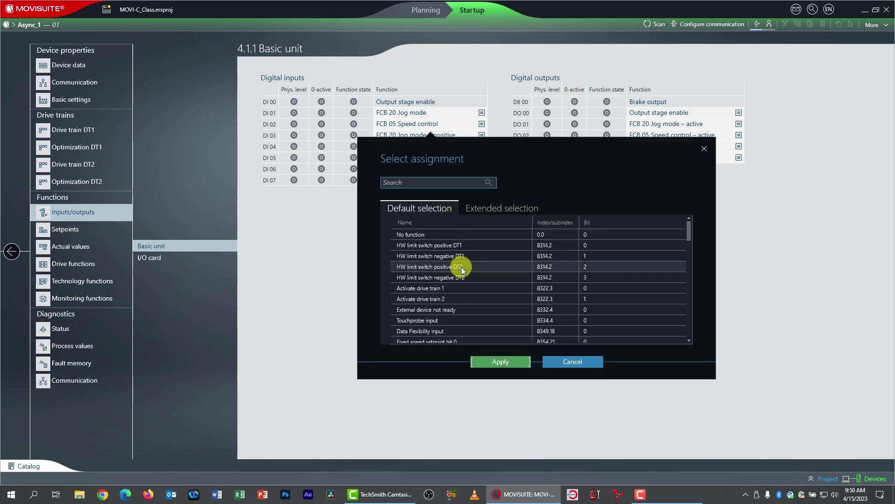
{"action": "scroll", "coordinate": [461, 267], "scroll_direction": "down", "scroll_amount": 10}
{"action": "scroll", "coordinate": [460, 267], "scroll_direction": "down", "scroll_amount": 3}
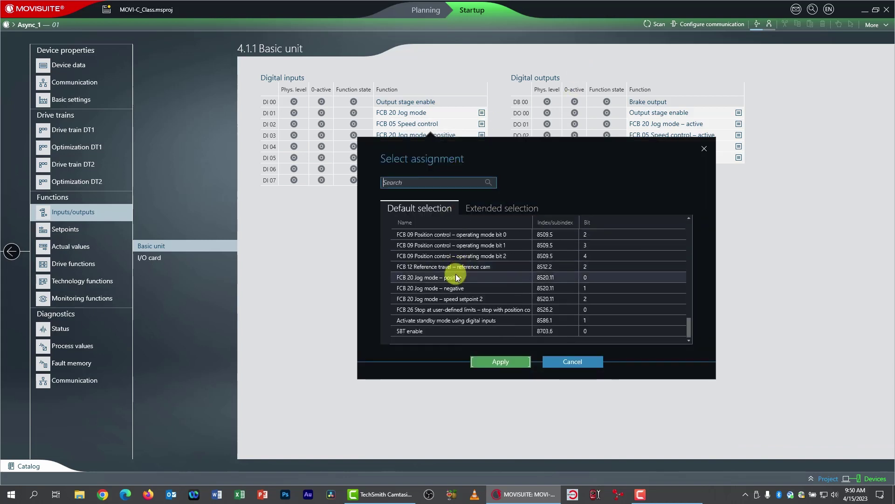
{"action": "left_click", "coordinate": [455, 278]}
{"action": "left_click", "coordinate": [488, 362]}
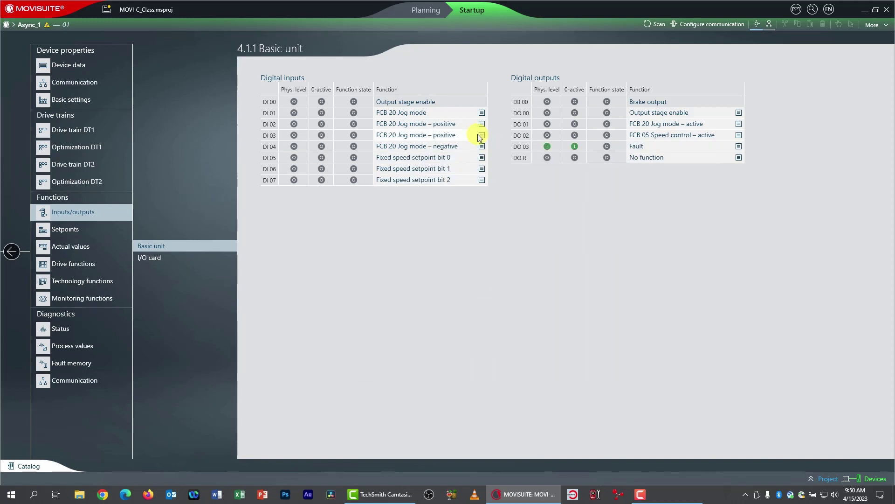
Assign FCB 20 Jog mode – negative to digital input DI 03
{"action": "left_click", "coordinate": [482, 135]}
{"action": "scroll", "coordinate": [473, 283], "scroll_direction": "down", "scroll_amount": 13}
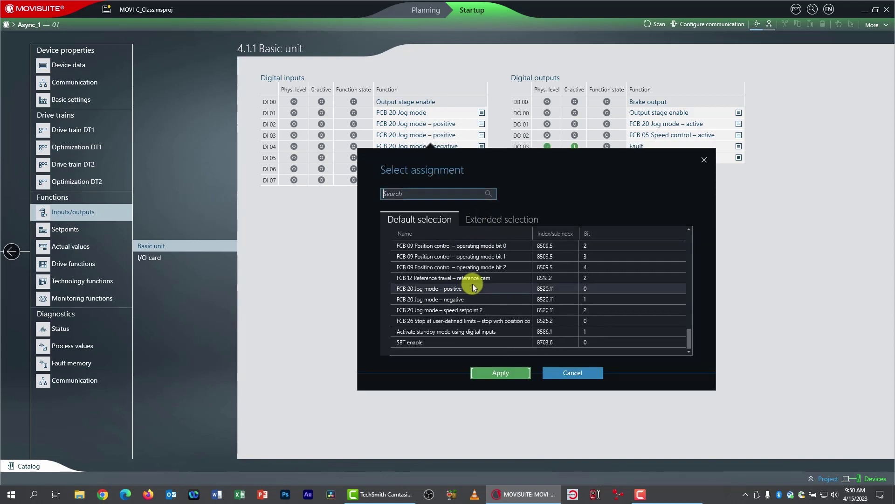
{"action": "left_click", "coordinate": [469, 300]}
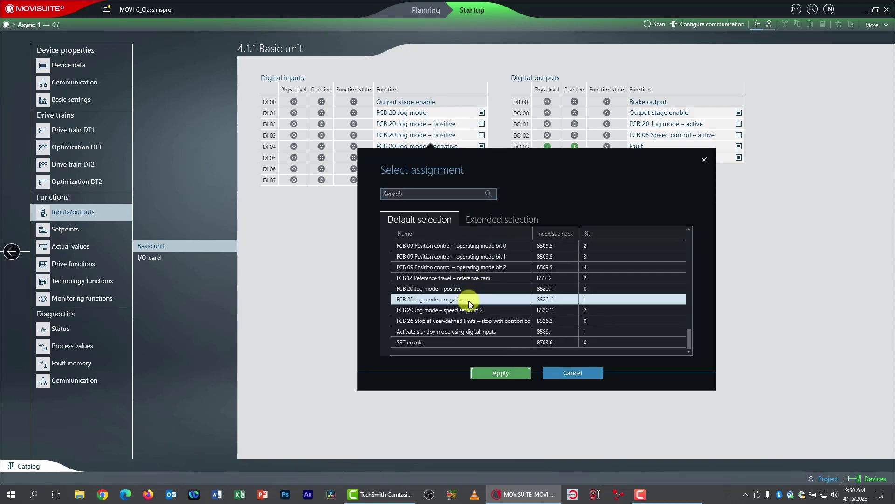
{"action": "left_click", "coordinate": [508, 373]}
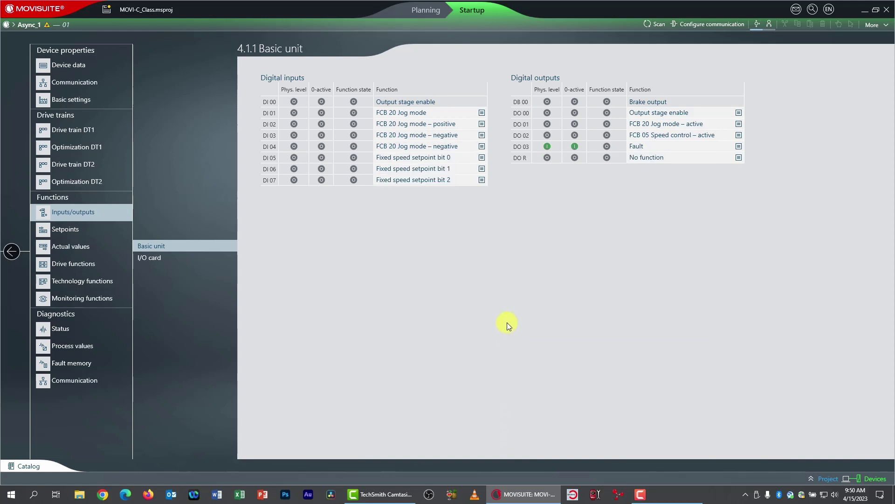
Assign FCB 20 Jog mode – speed setpoint 2 to digital input DI 04
{"action": "left_click", "coordinate": [482, 147]}
{"action": "scroll", "coordinate": [479, 295], "scroll_direction": "down", "scroll_amount": 10}
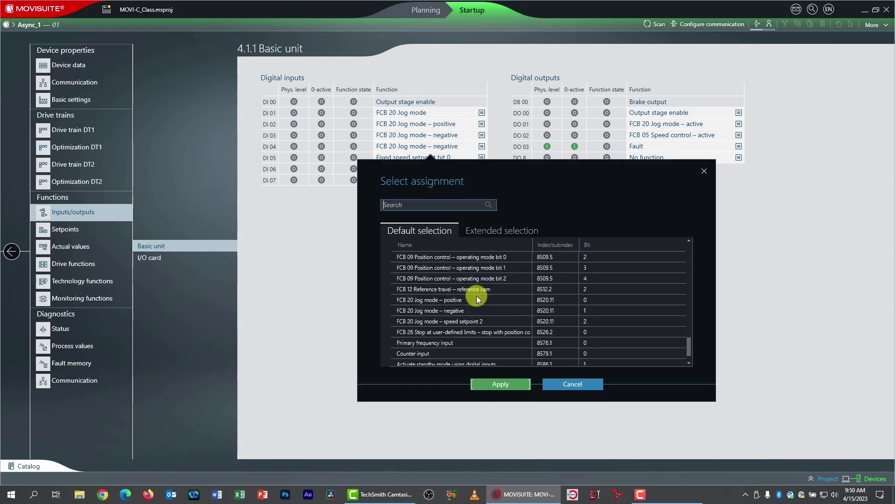
{"action": "left_click", "coordinate": [472, 320]}
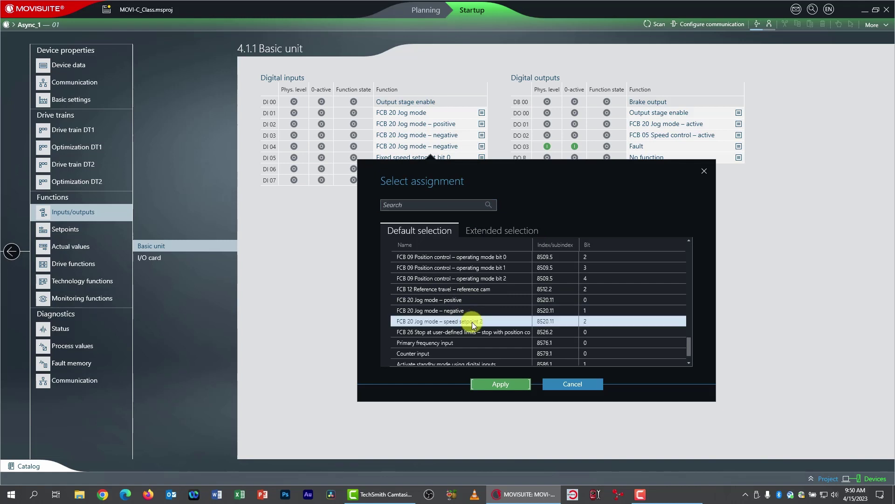
{"action": "left_click", "coordinate": [494, 382]}
Set digital inputs DI 05, DI 06 and DI 07 to No function
{"action": "left_click", "coordinate": [505, 169]}
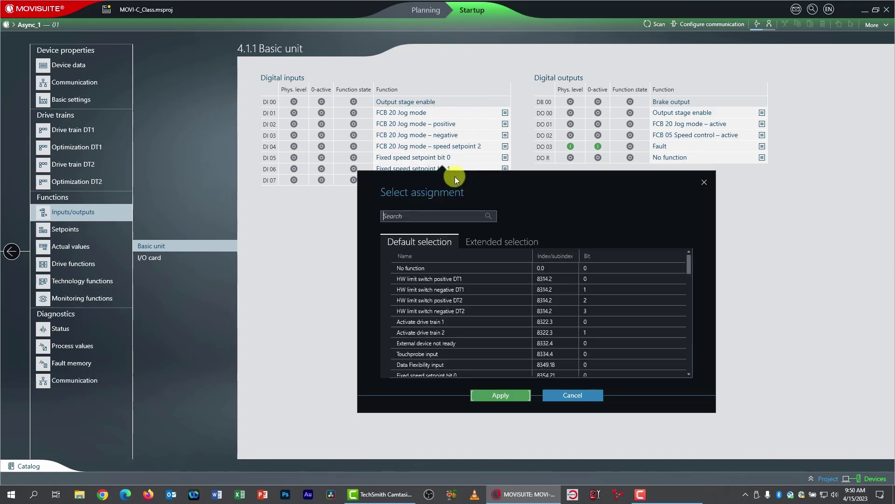
{"action": "left_click", "coordinate": [425, 266]}
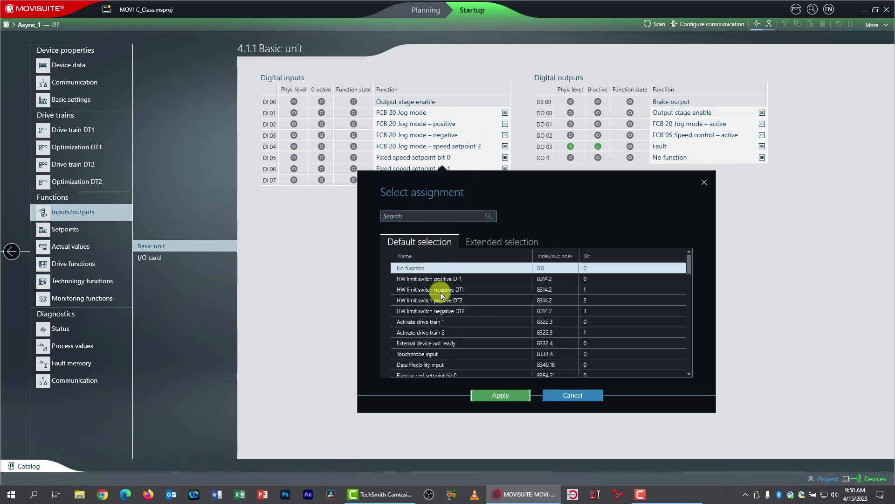
{"action": "left_click", "coordinate": [496, 395]}
{"action": "left_click", "coordinate": [505, 180]}
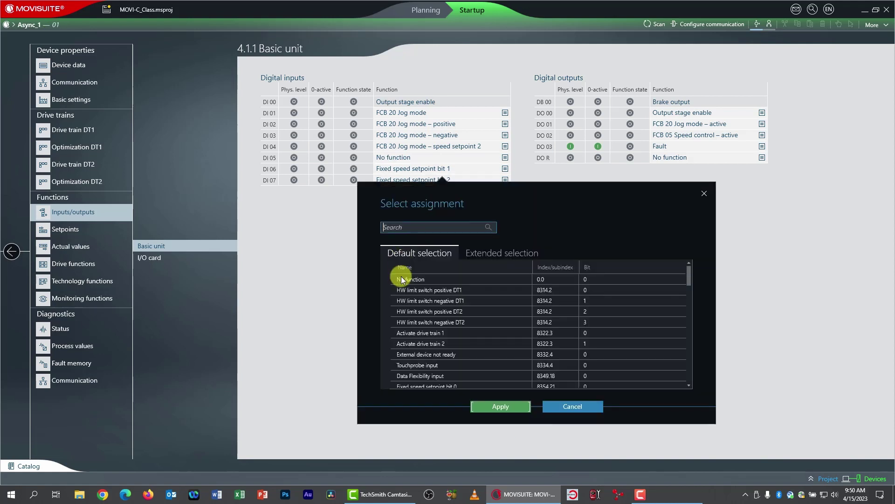
{"action": "left_click", "coordinate": [405, 281]}
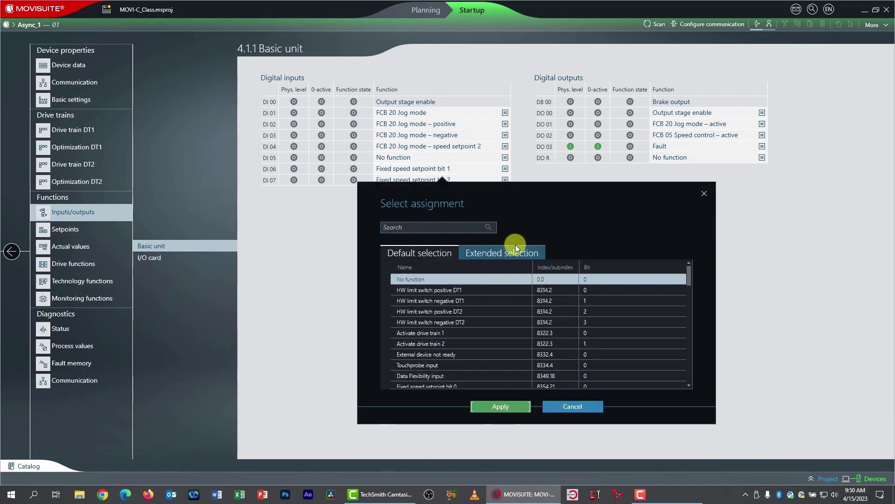
{"action": "left_click", "coordinate": [505, 407]}
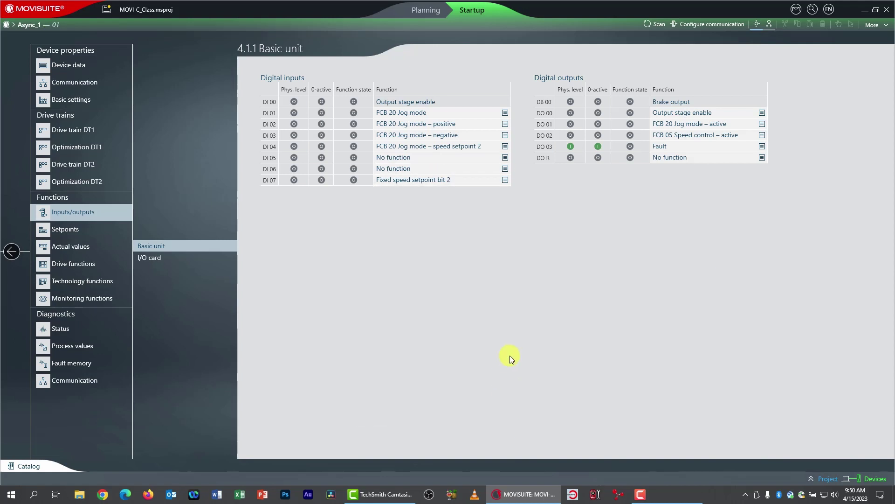
{"action": "left_click", "coordinate": [505, 179]}
{"action": "left_click", "coordinate": [406, 289]}
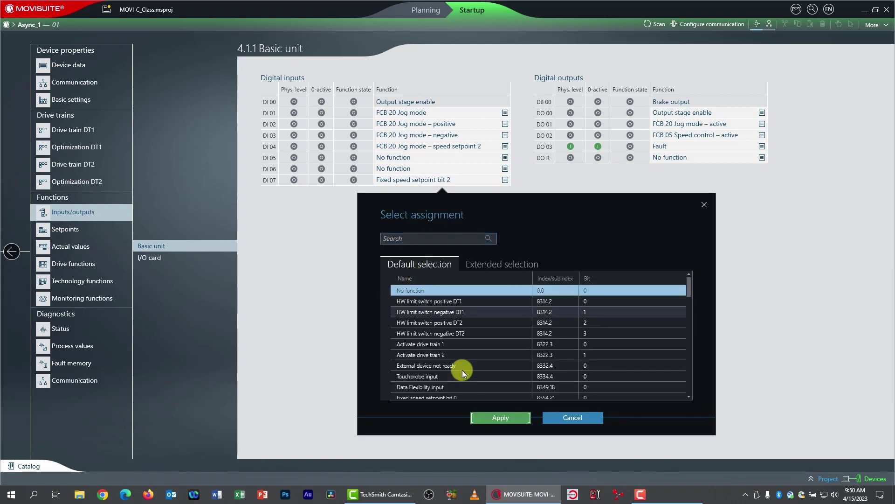
{"action": "left_click", "coordinate": [496, 416]}
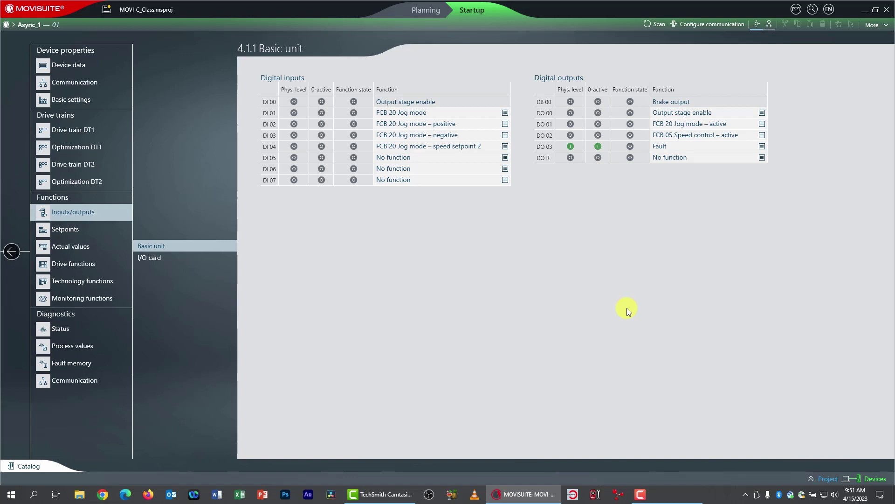
In the FCB 20 Jog mode drive function, set DT1's positive and negative speed setpoint 1 to 300 rev/min
{"action": "left_click", "coordinate": [76, 268]}
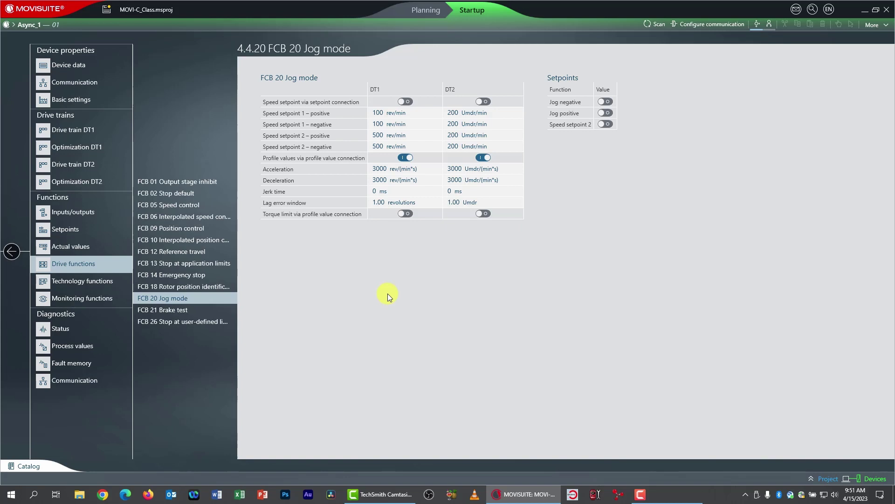
{"action": "double_click", "coordinate": [381, 114]}
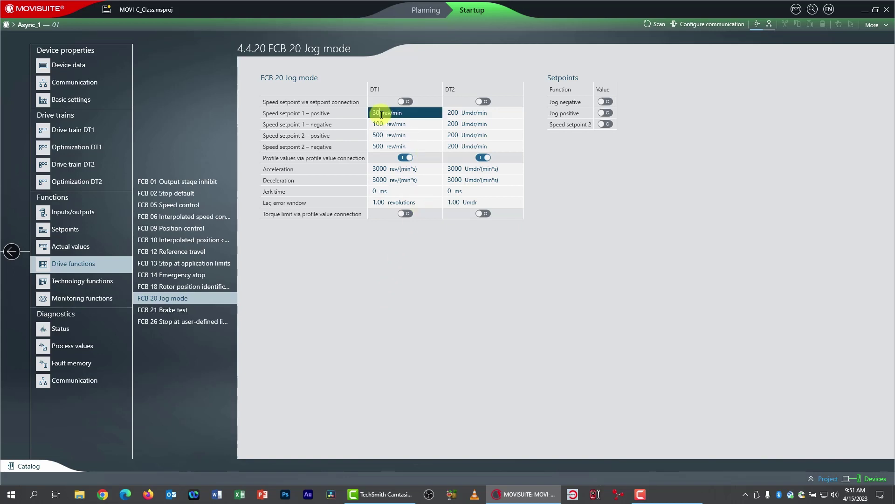
{"action": "type", "text": "300"}
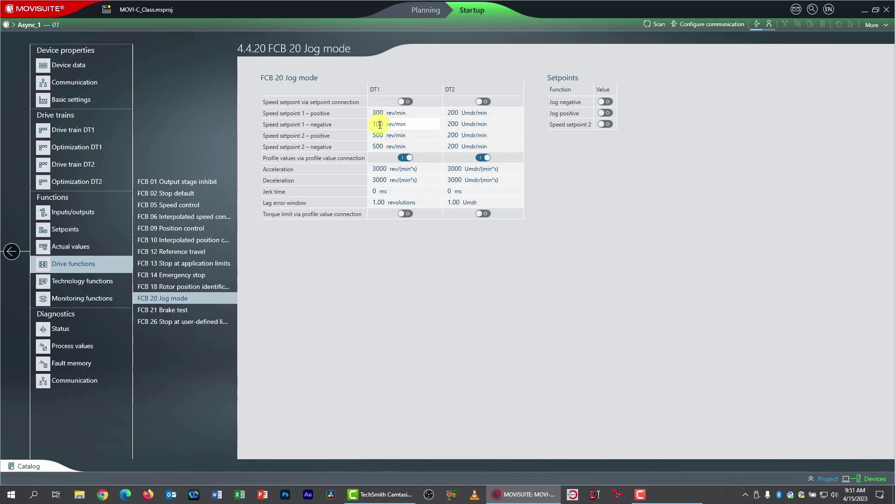
{"action": "double_click", "coordinate": [380, 125]}
{"action": "type", "text": "300"}
Set DT1's positive and negative jog speed setpoint 2 to 900 rev/min
{"action": "left_click", "coordinate": [381, 134]}
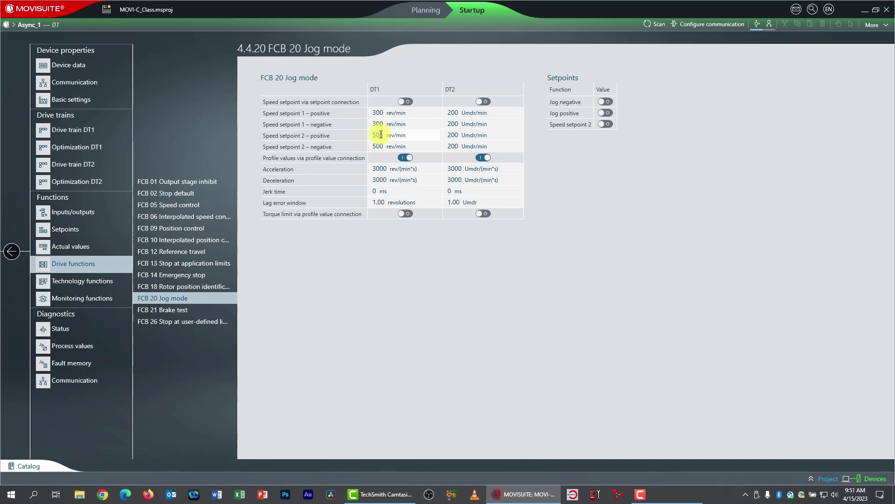
{"action": "double_click", "coordinate": [381, 134]}
{"action": "type", "text": "900"}
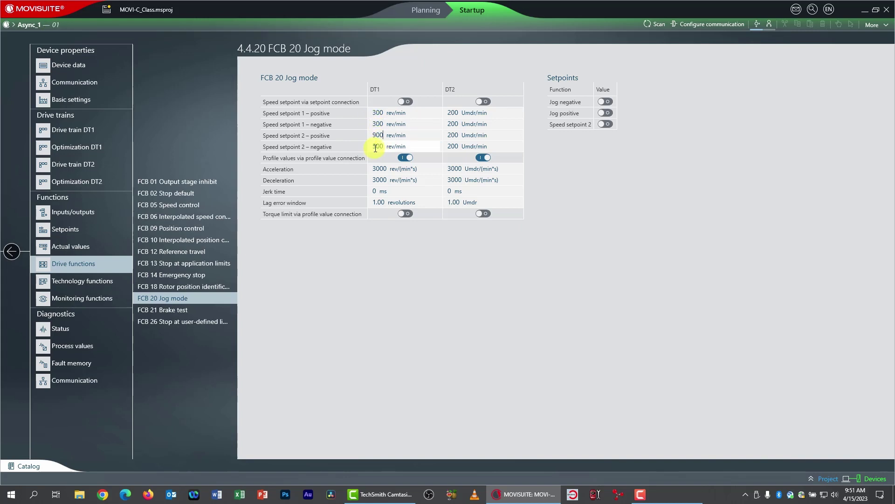
{"action": "double_click", "coordinate": [376, 147]}
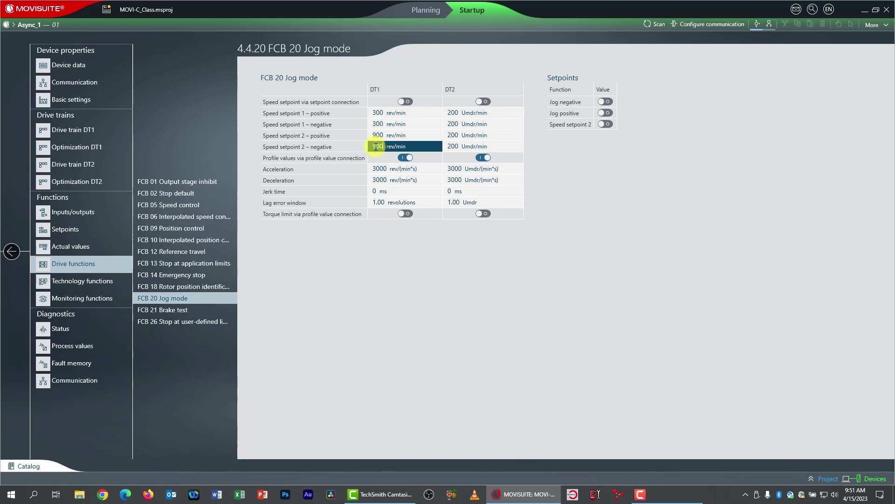
{"action": "type", "text": "900"}
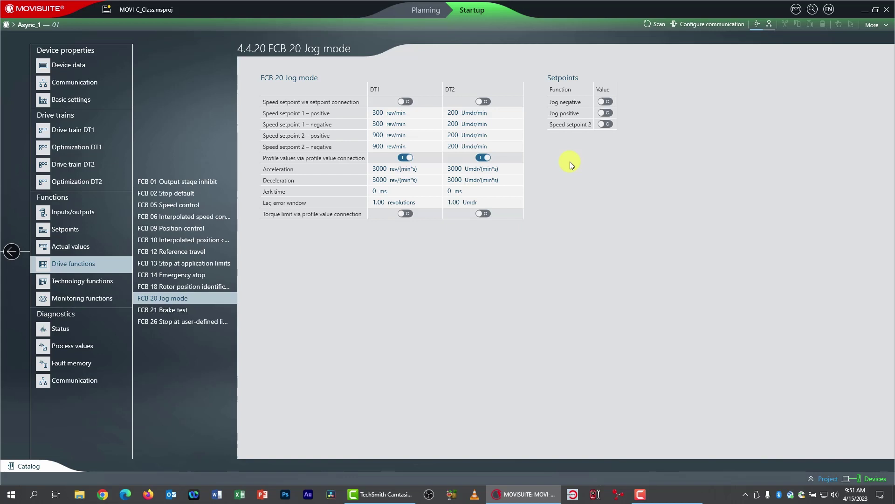
Set DT1's jog acceleration to 300 and deceleration to 30 rev/(min*s), and disable its profile values via profile value connection
{"action": "left_click", "coordinate": [382, 168]}
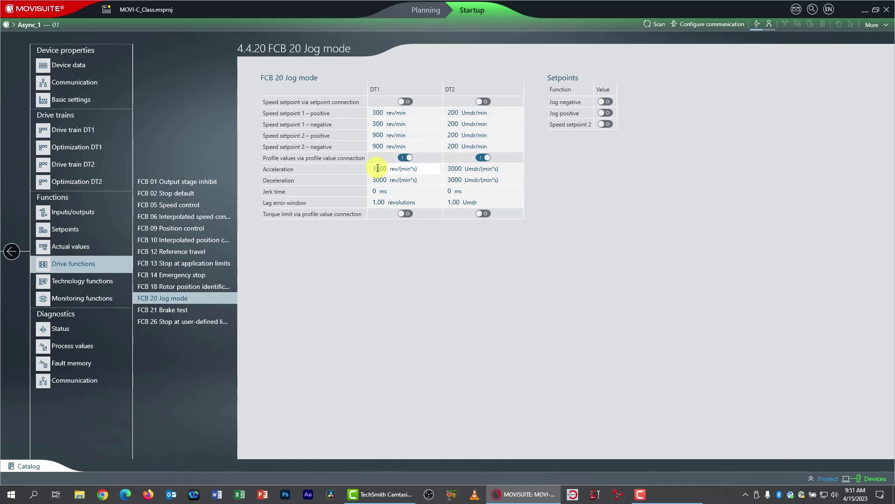
{"action": "mouse_move", "coordinate": [415, 204]}
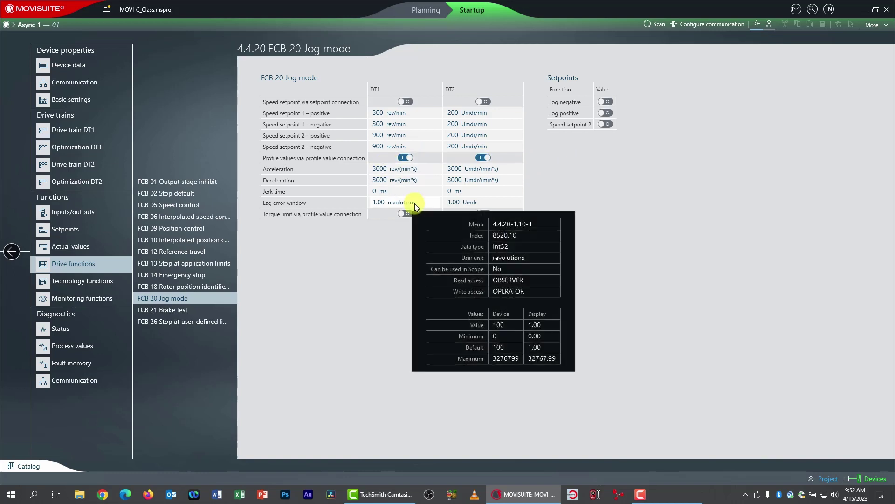
{"action": "key", "text": "BackSpace"}
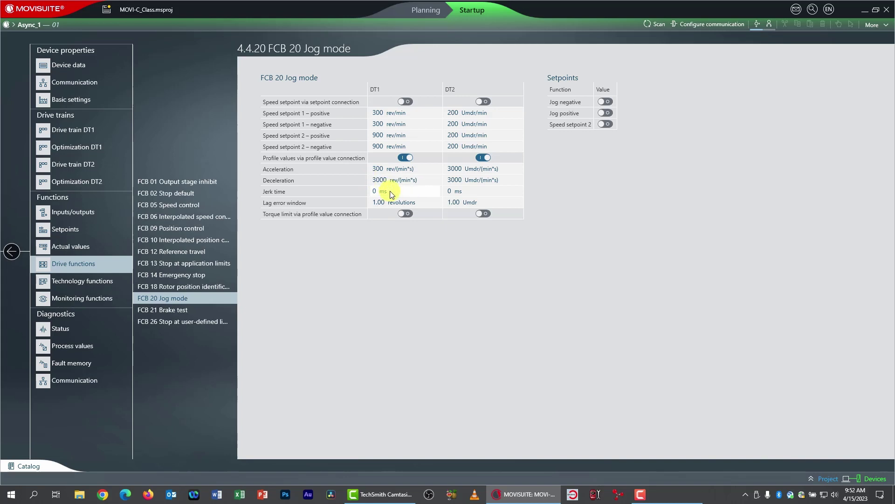
{"action": "key", "text": "Tab"}
{"action": "type", "text": "30"}
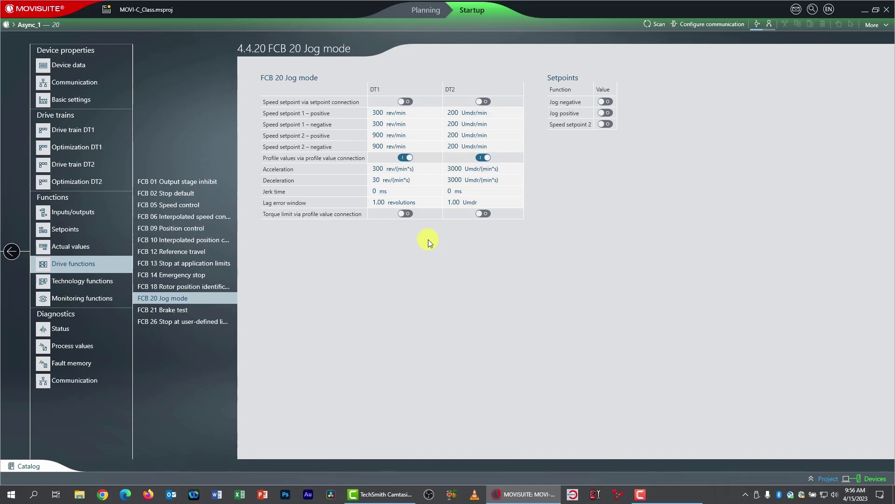
{"action": "left_click", "coordinate": [405, 158]}
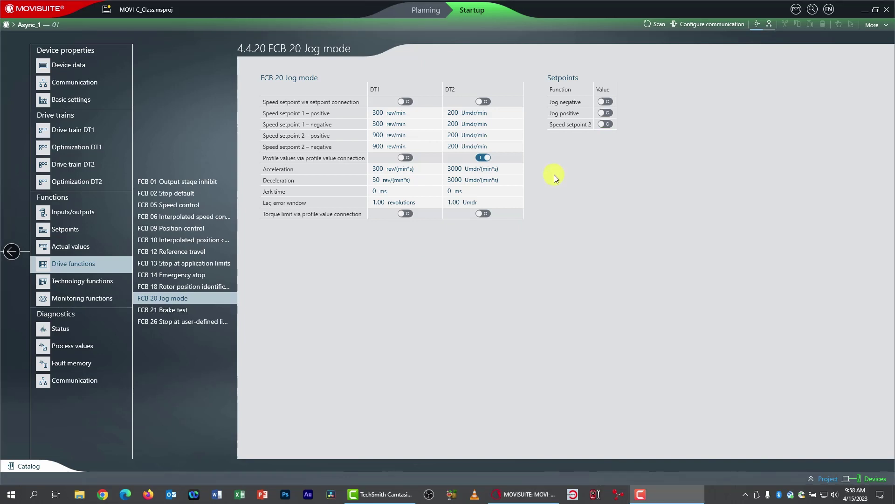
In the monitoring functions' limit values, set DT1's acceleration and deceleration application limits to 100 rev/(min*s)
{"action": "left_click", "coordinate": [83, 301]}
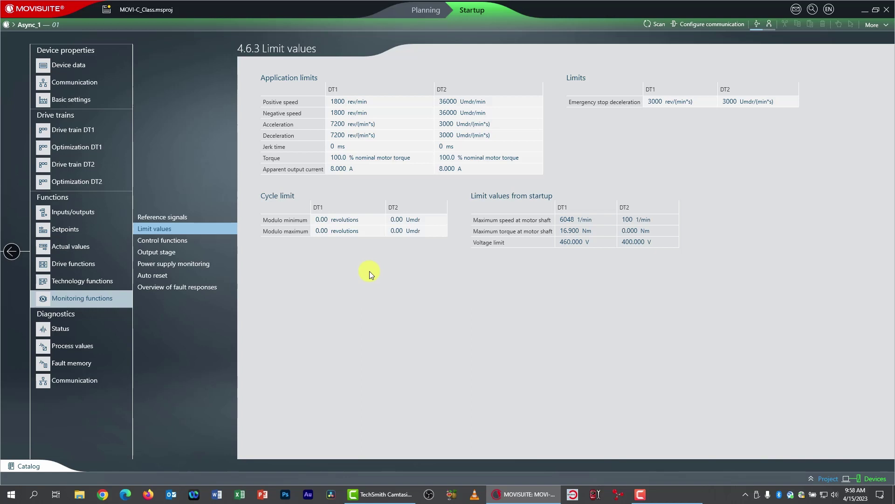
{"action": "double_click", "coordinate": [335, 124]}
{"action": "type", "text": "100"}
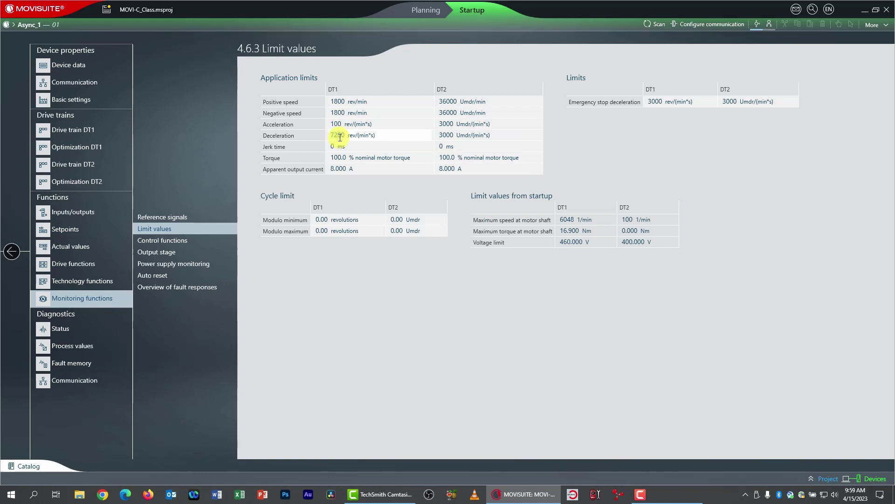
{"action": "double_click", "coordinate": [339, 136]}
{"action": "type", "text": "100"}
{"action": "key", "text": "Return"}
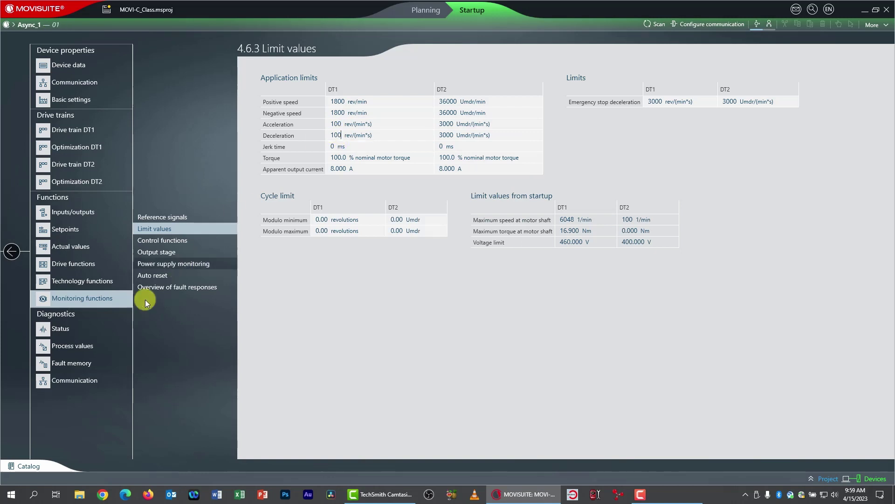
Return to the FCB 20 Jog mode settings and enable profile values via profile value connection for DT1
{"action": "left_click", "coordinate": [74, 265]}
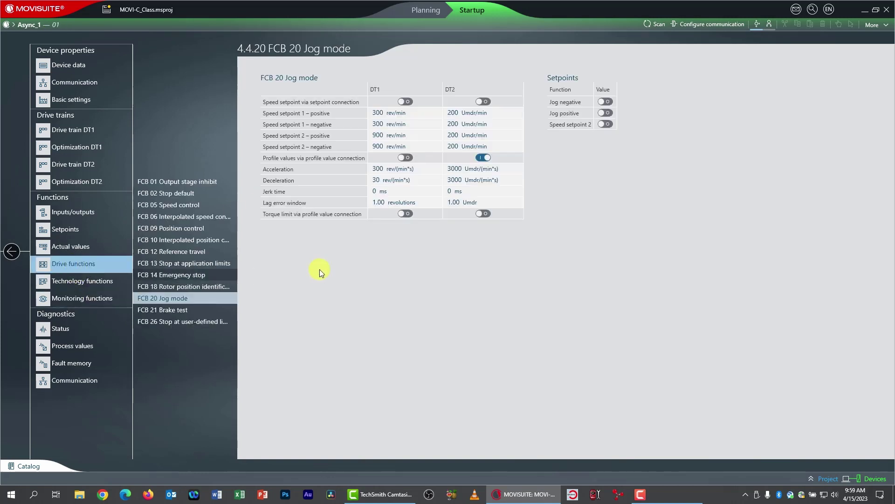
{"action": "left_click", "coordinate": [403, 159]}
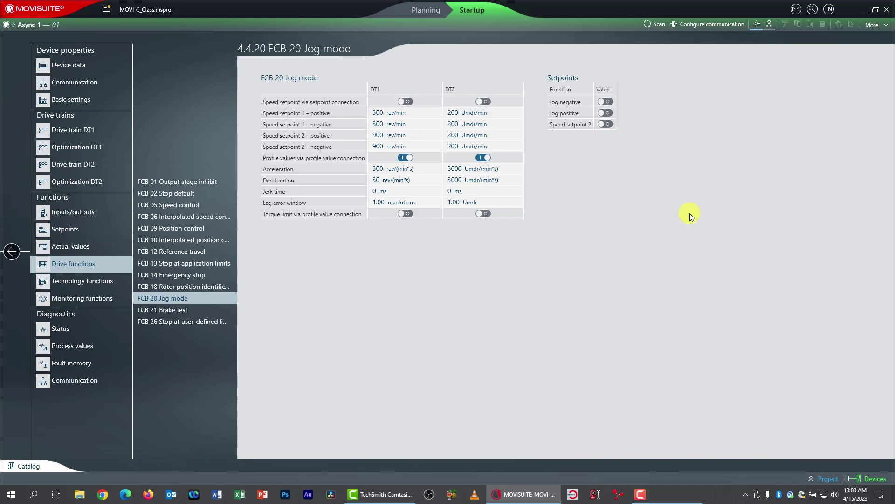
In the monitoring functions' limit values, set DT1's acceleration and deceleration application limits to 7200 rev/(min*s)
{"action": "left_click", "coordinate": [94, 296]}
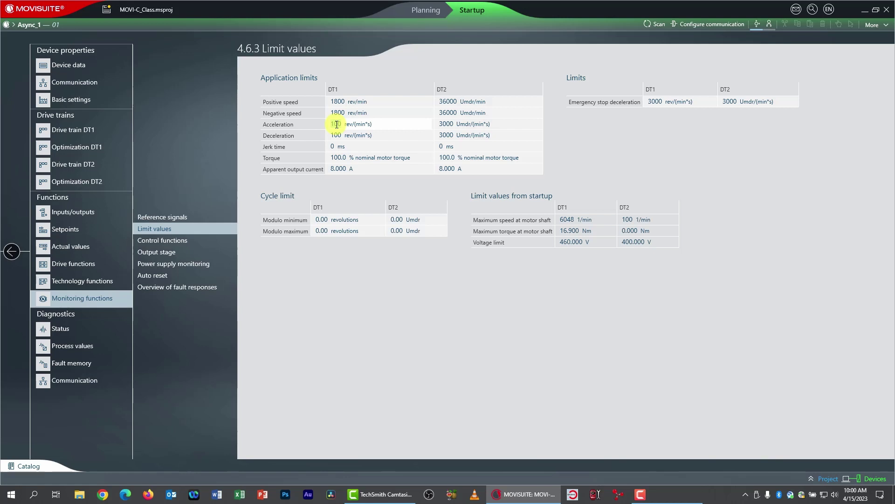
{"action": "left_click", "coordinate": [336, 124]}
{"action": "type", "text": "7200"}
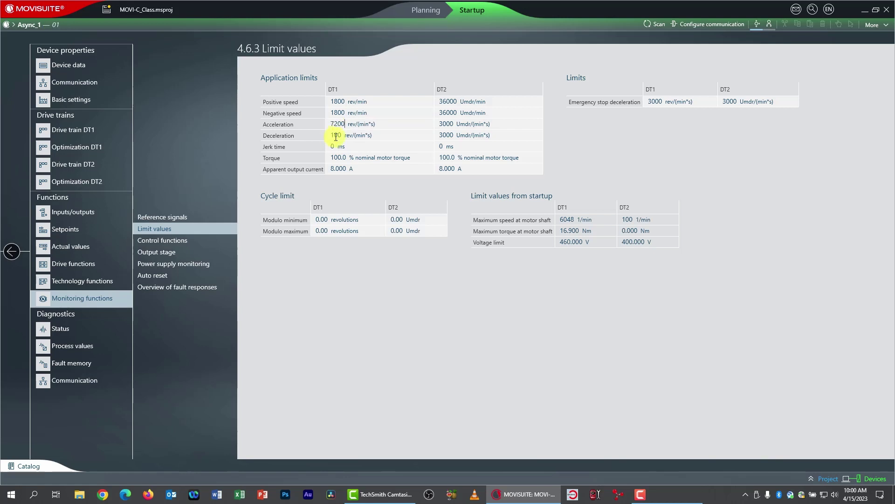
{"action": "left_click", "coordinate": [335, 136]}
{"action": "left_click", "coordinate": [334, 136]}
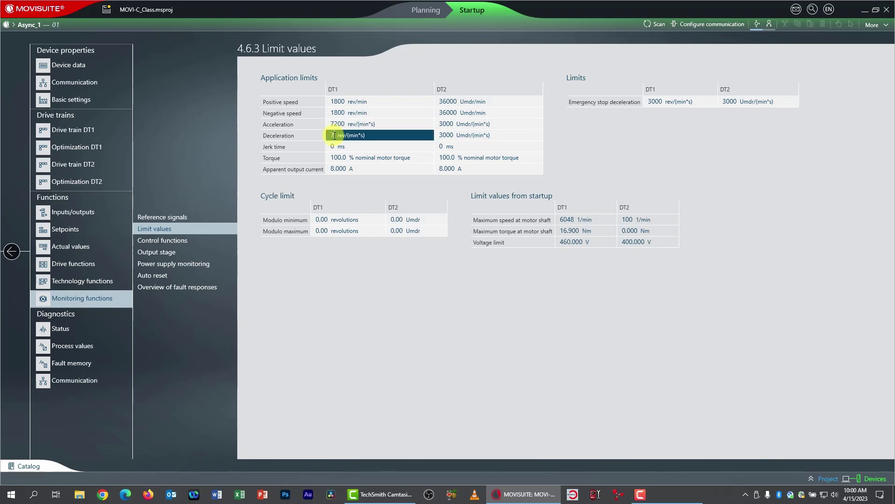
{"action": "type", "text": "7200"}
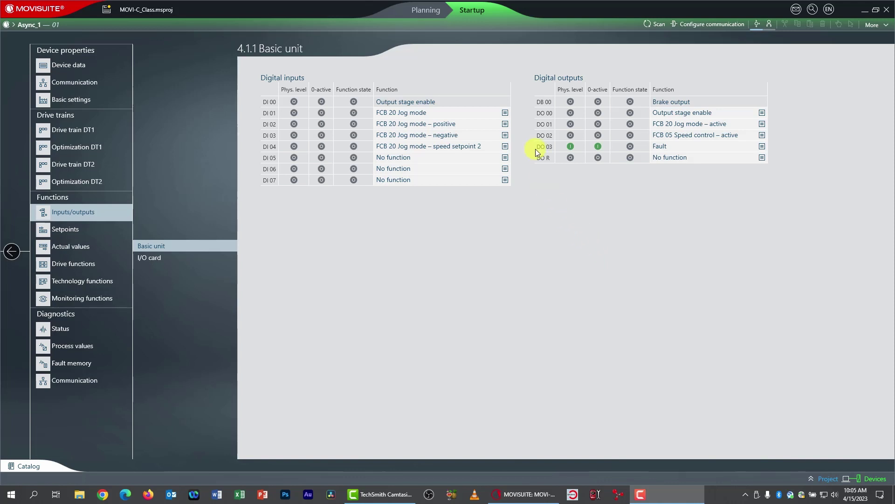
Assign the FCB 05 Speed control function to digital input DI 01 of the basic unit
{"action": "left_click", "coordinate": [505, 113]}
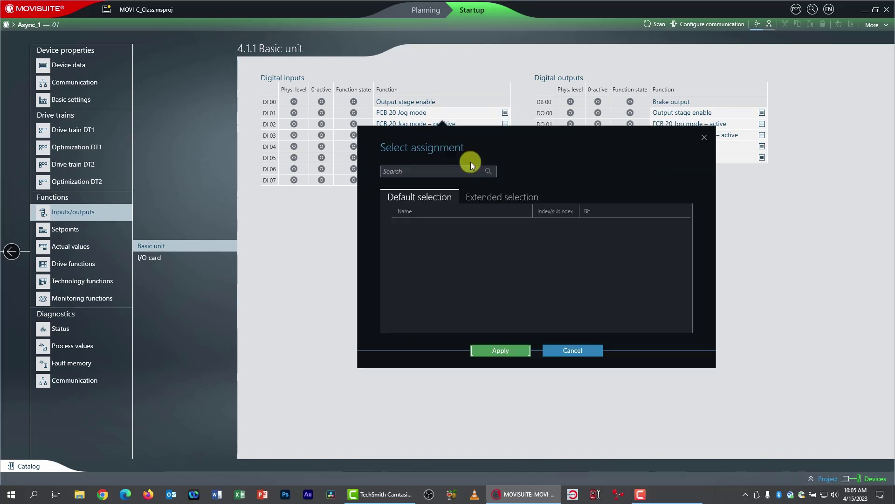
{"action": "scroll", "coordinate": [452, 278], "scroll_direction": "down", "scroll_amount": 3}
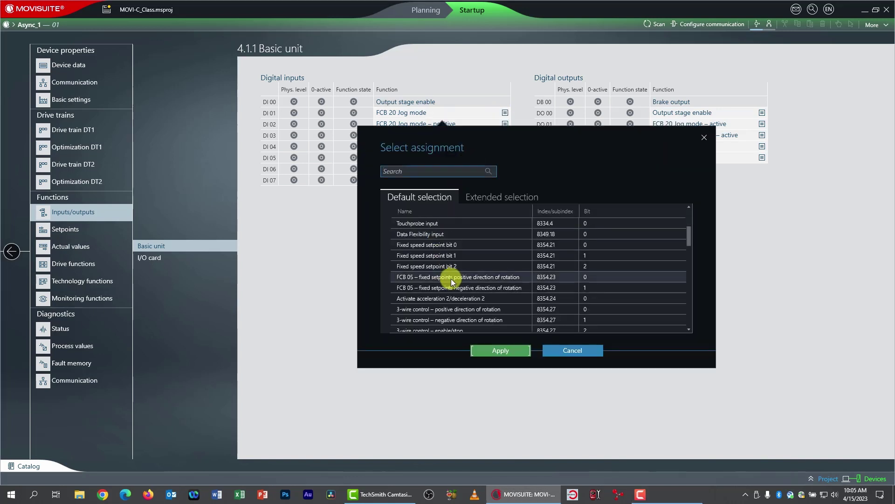
{"action": "scroll", "coordinate": [453, 270], "scroll_direction": "down", "scroll_amount": 3}
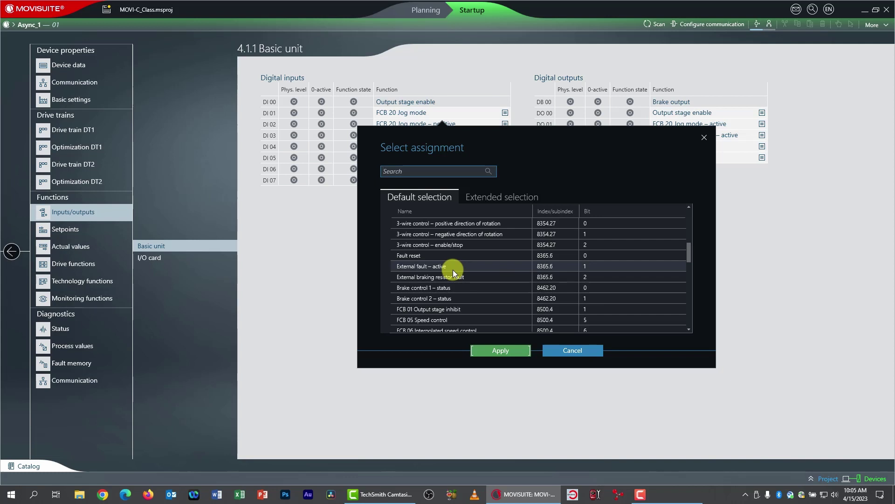
{"action": "left_click", "coordinate": [440, 319]}
{"action": "left_click", "coordinate": [497, 351]}
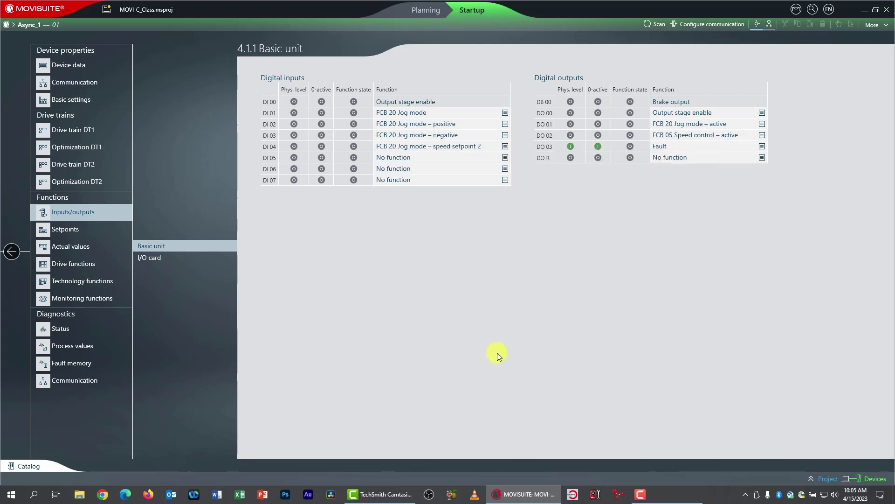
Assign the Activate acceleration 2/deceleration 2 function to digital input DI 02
{"action": "left_click", "coordinate": [505, 124]}
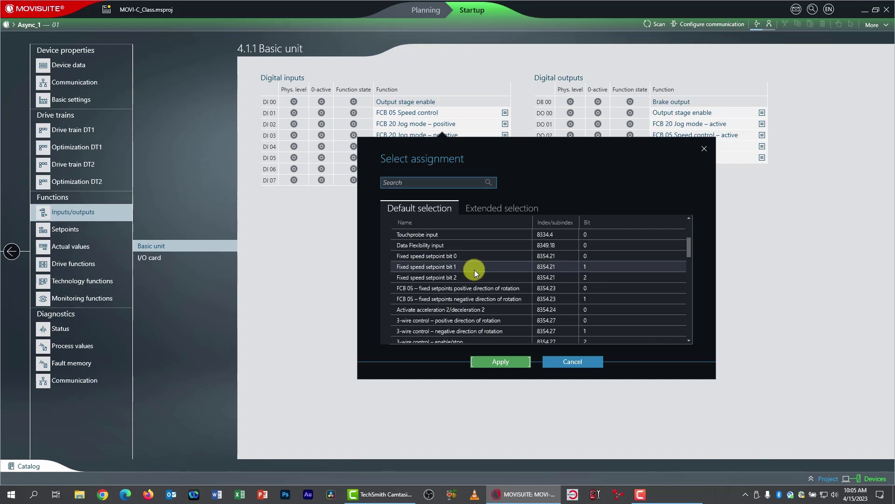
{"action": "scroll", "coordinate": [475, 269], "scroll_direction": "down", "scroll_amount": 3}
{"action": "scroll", "coordinate": [463, 258], "scroll_direction": "up", "scroll_amount": 3}
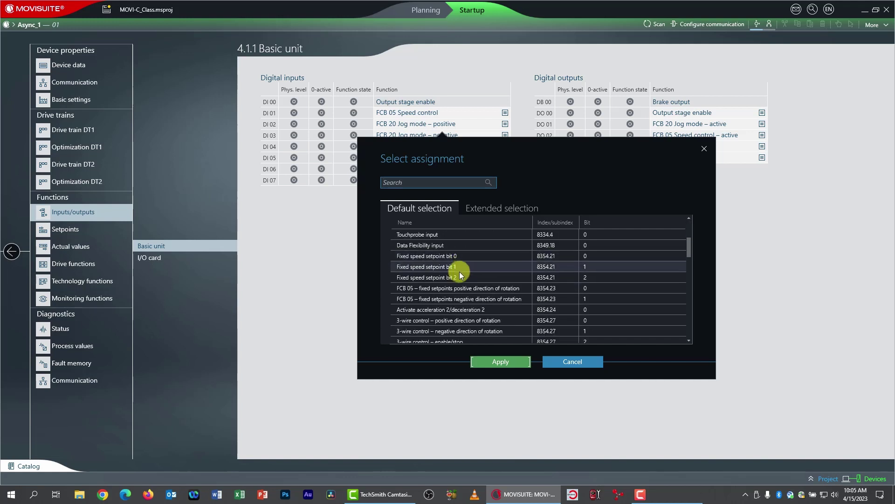
{"action": "left_click", "coordinate": [444, 309]}
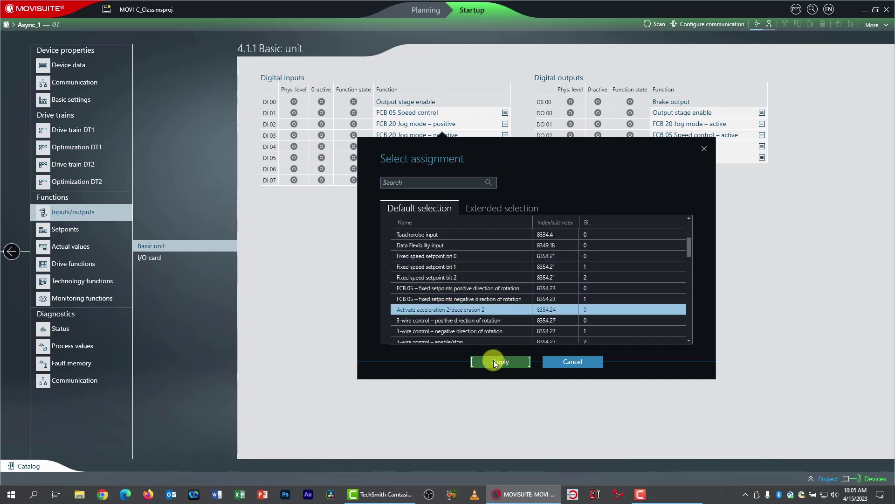
{"action": "left_click", "coordinate": [493, 360]}
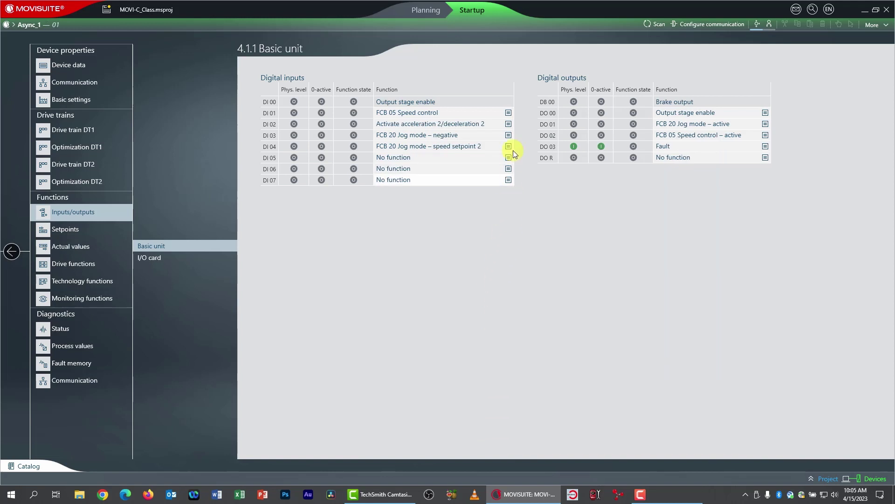
Assign the Fixed speed setpoint bit 0 function to digital input DI 03
{"action": "left_click", "coordinate": [508, 135]}
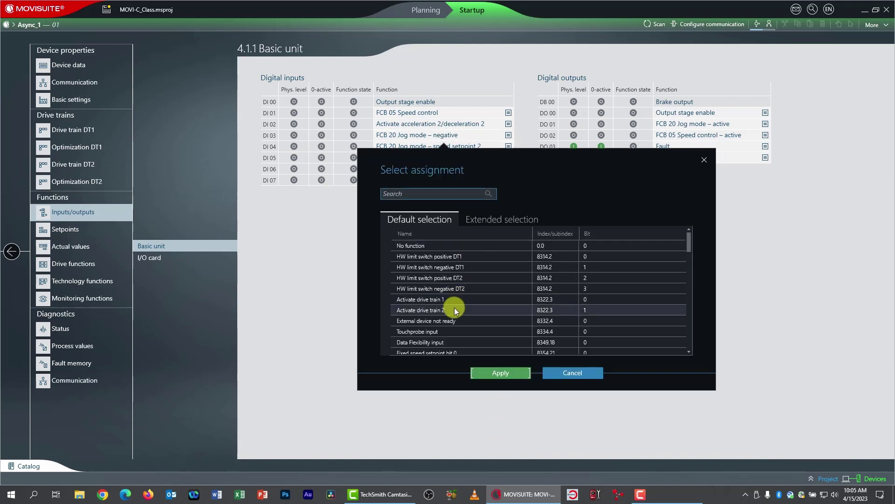
{"action": "scroll", "coordinate": [456, 303], "scroll_direction": "down", "scroll_amount": 3}
{"action": "left_click", "coordinate": [437, 268]}
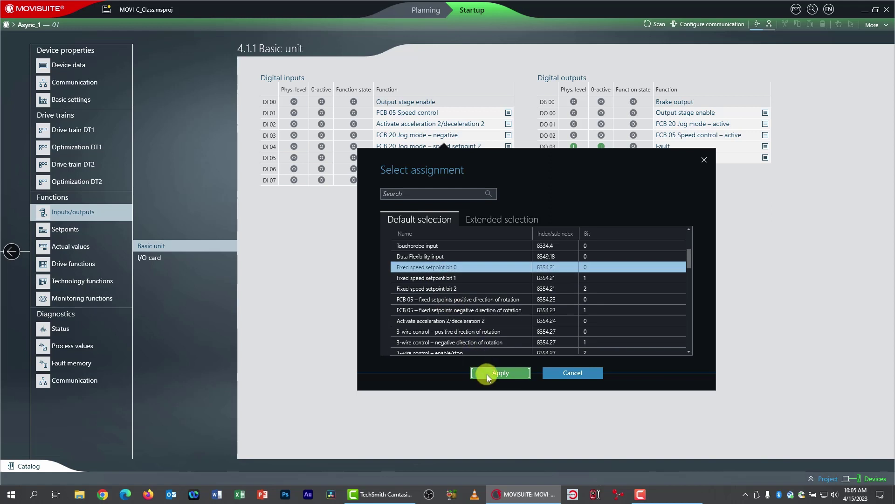
{"action": "left_click", "coordinate": [488, 373]}
Assign the Fixed speed setpoint bit 1 function to digital input DI 04
{"action": "left_click", "coordinate": [508, 156]}
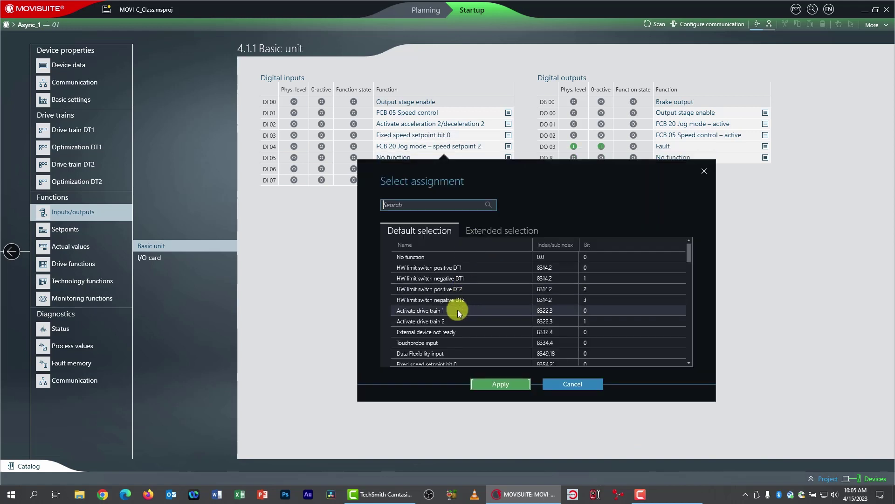
{"action": "scroll", "coordinate": [455, 306], "scroll_direction": "down", "scroll_amount": 3}
{"action": "left_click", "coordinate": [441, 289]}
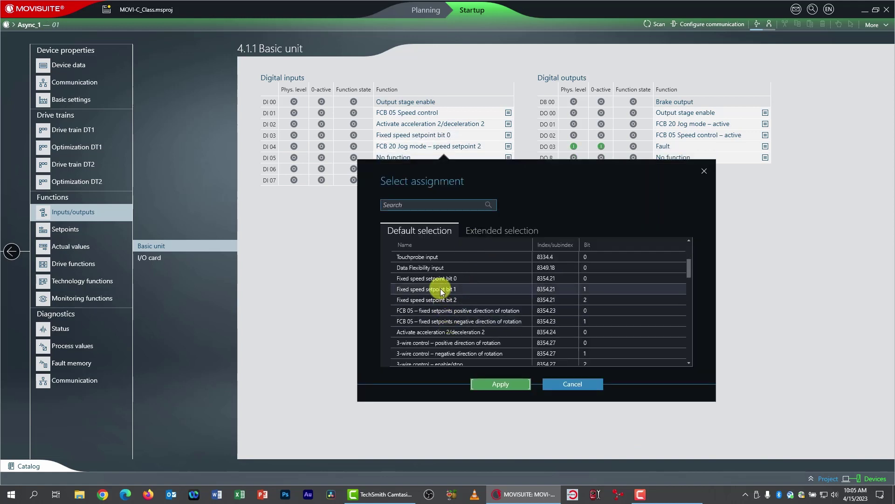
{"action": "left_click", "coordinate": [493, 382]}
Assign the Fixed speed setpoint bit 2 function to digital input DI 05
{"action": "left_click", "coordinate": [508, 157]}
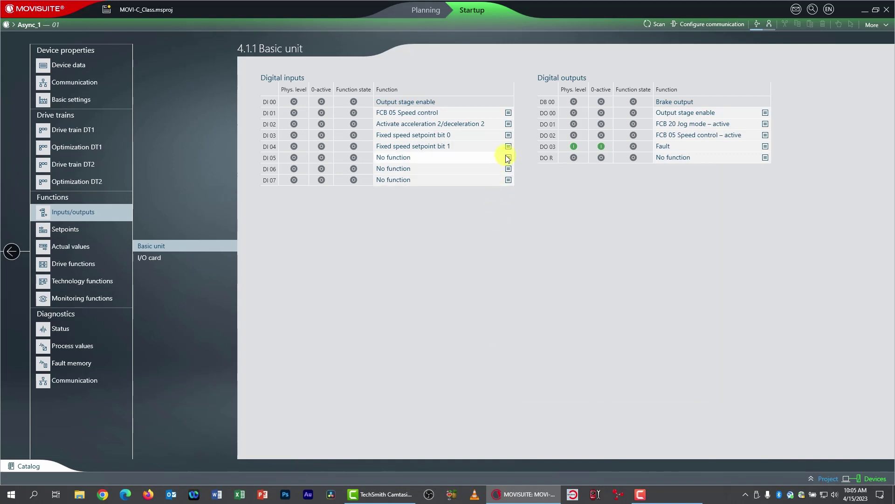
{"action": "scroll", "coordinate": [473, 282], "scroll_direction": "down", "scroll_amount": 3}
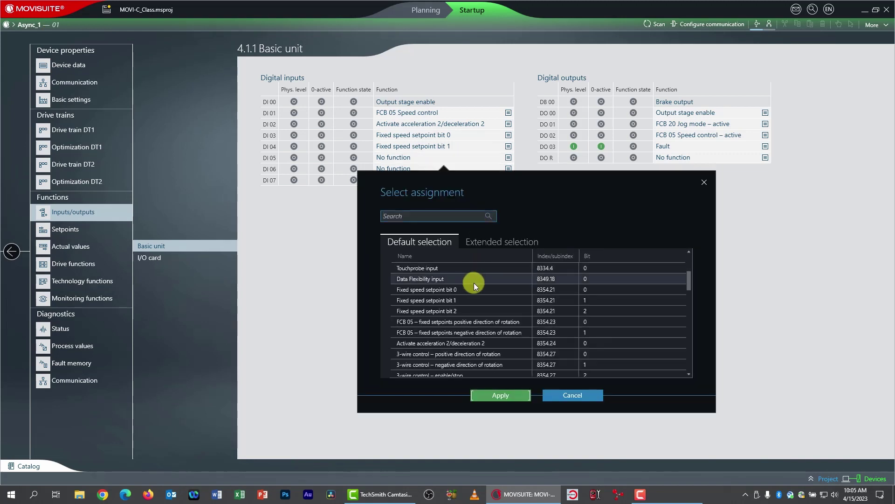
{"action": "left_click", "coordinate": [460, 311]}
{"action": "left_click", "coordinate": [499, 395]}
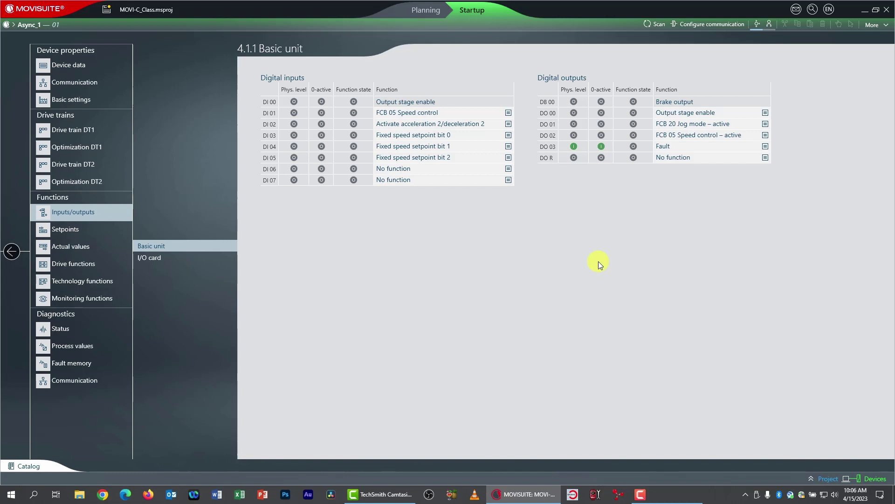
In the fixed setpoints, set DT1's Speed 2 to 500 rev/min and Speed 3 to 750 rev/min
{"action": "left_click", "coordinate": [60, 230]}
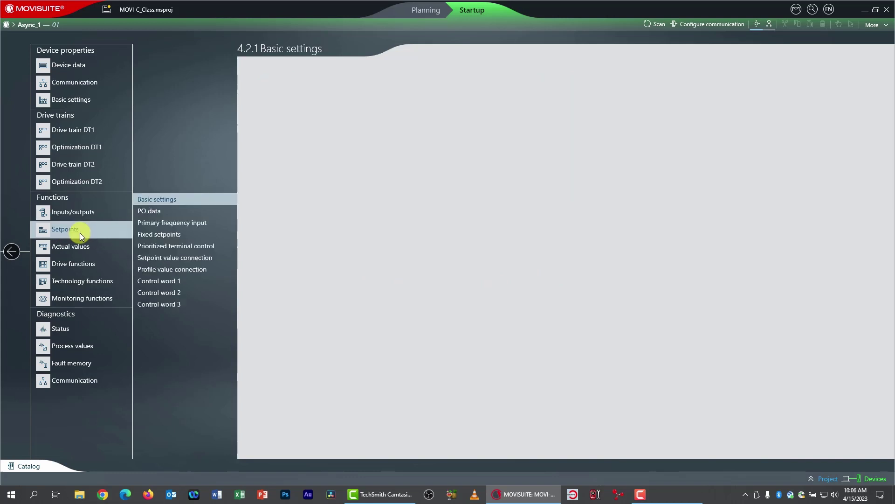
{"action": "left_click", "coordinate": [161, 235]}
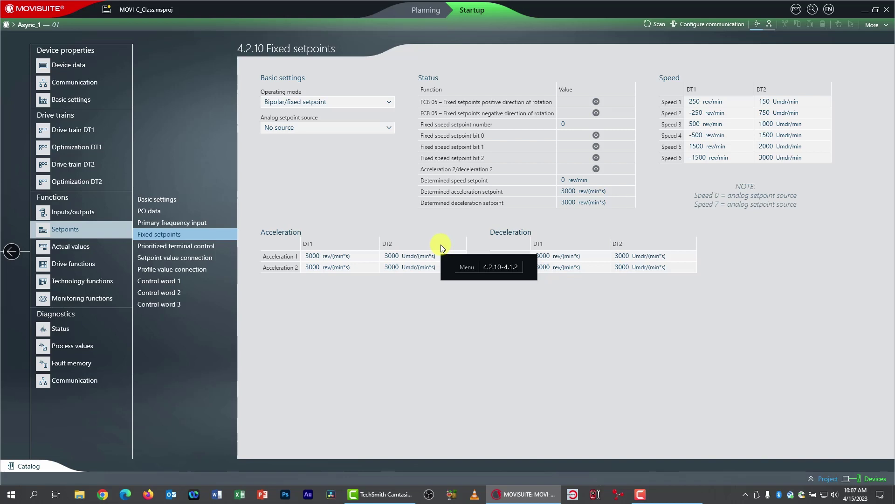
{"action": "left_click", "coordinate": [699, 113]}
{"action": "type", "text": "500"}
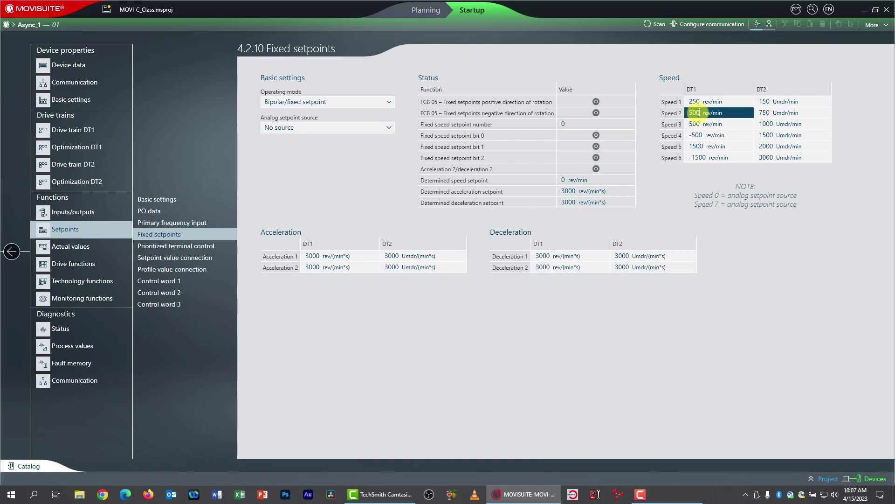
{"action": "key", "text": "Return"}
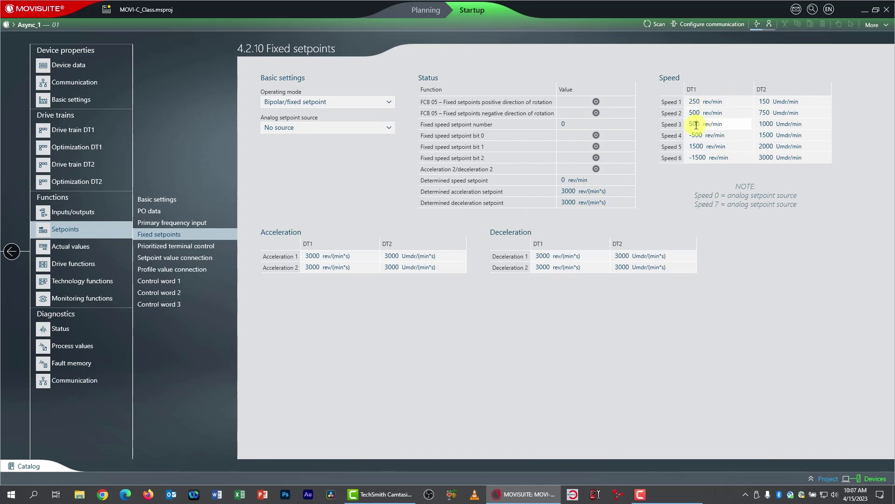
{"action": "left_click", "coordinate": [697, 125]}
{"action": "type", "text": "750"}
{"action": "key", "text": "Return"}
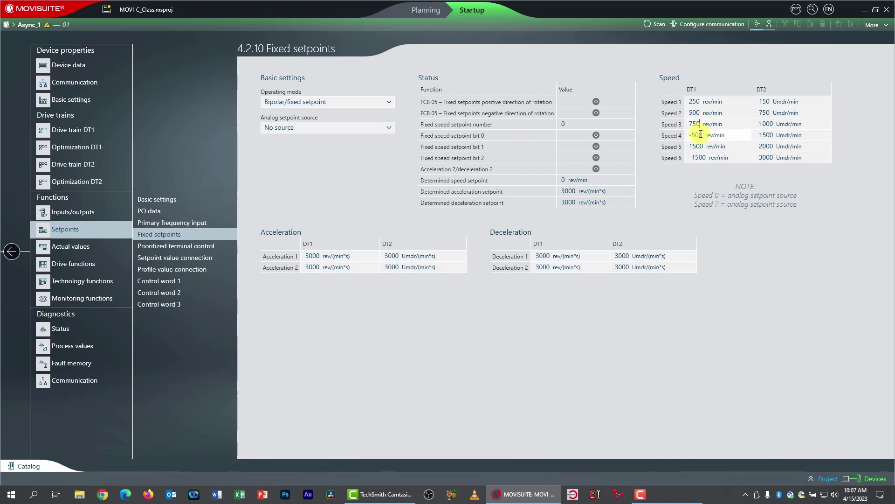
Set DT1's fixed speed setpoints 4, 5 and 6 to 1000, 1250 and 1500 rev/min
{"action": "left_click", "coordinate": [701, 134]}
{"action": "key", "text": "BackSpace"}
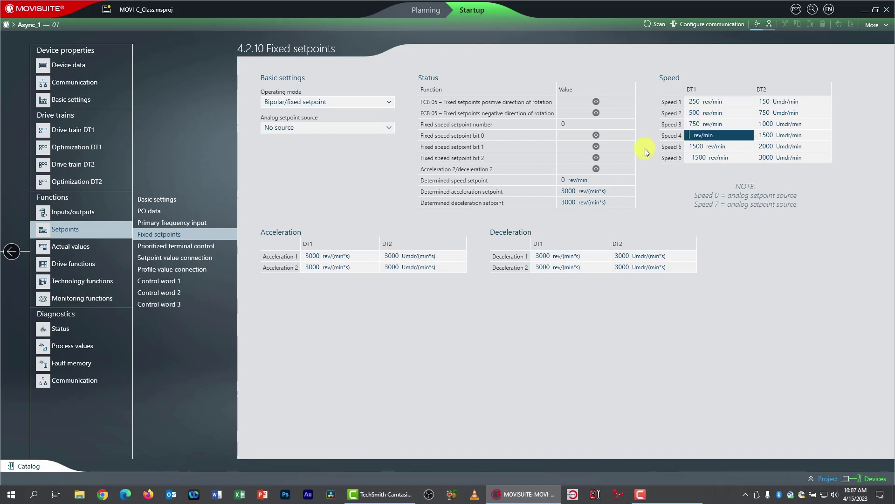
{"action": "type", "text": "1000"}
{"action": "key", "text": "Return"}
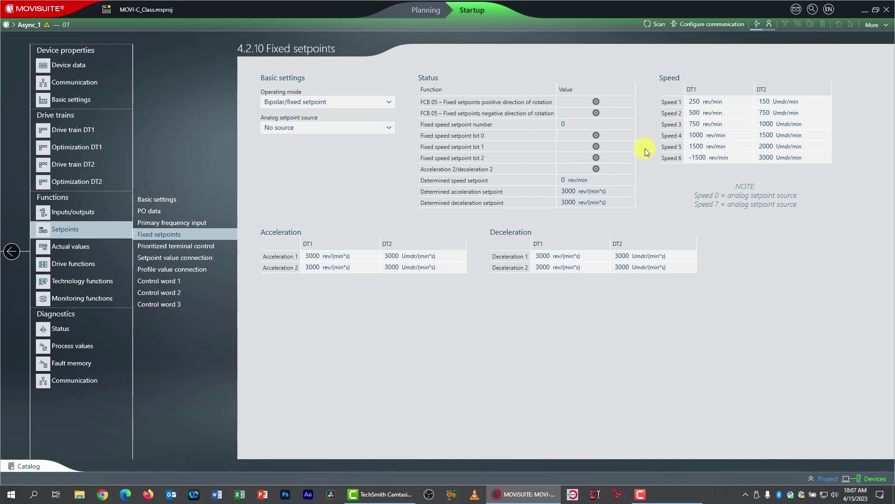
{"action": "left_click", "coordinate": [694, 145]}
{"action": "type", "text": "1250"}
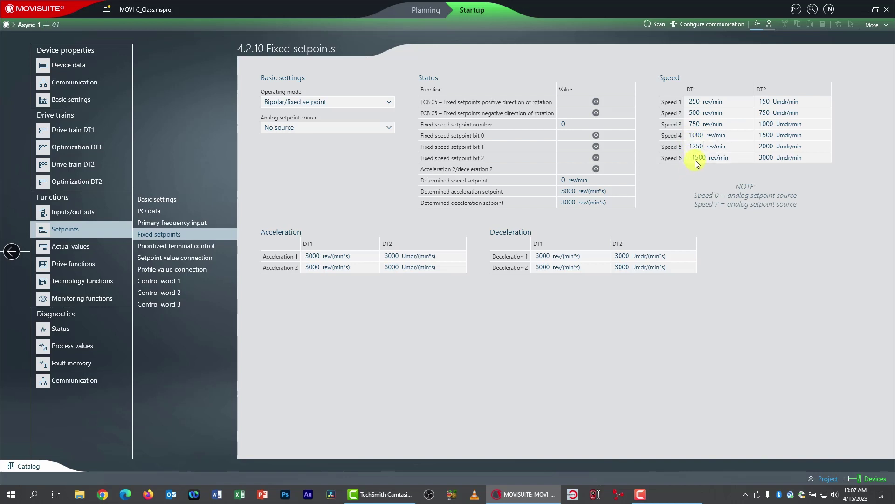
{"action": "left_click", "coordinate": [696, 158]}
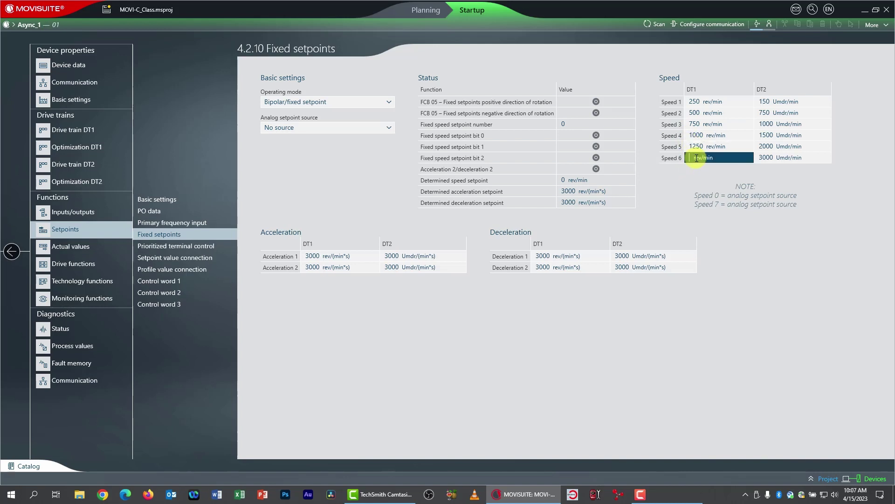
{"action": "type", "text": "1500"}
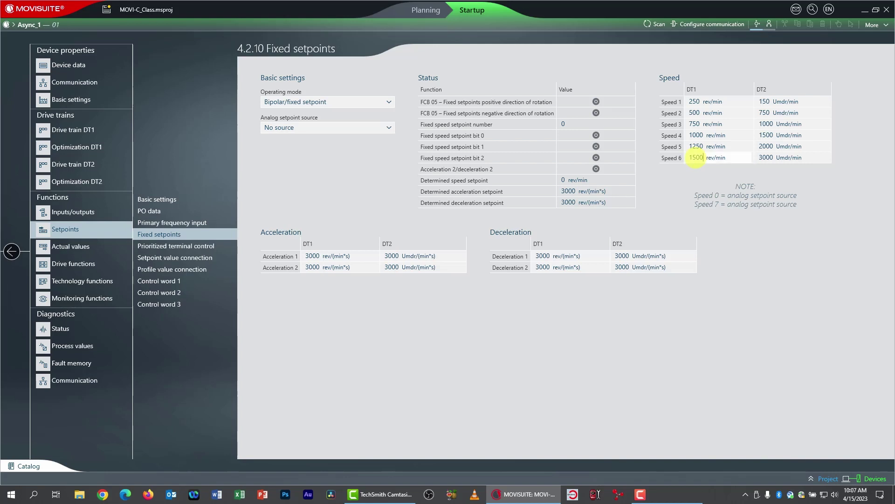
{"action": "left_click", "coordinate": [675, 197]}
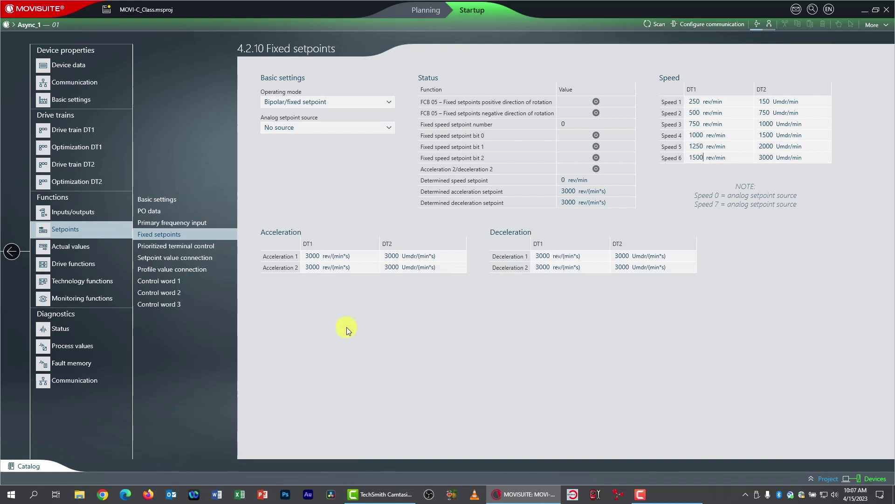
Set DT1's fixed setpoint Acceleration 1 to 750 and Acceleration 2 to 500 rev/(min*s)
{"action": "double_click", "coordinate": [312, 256]}
{"action": "type", "text": "750"}
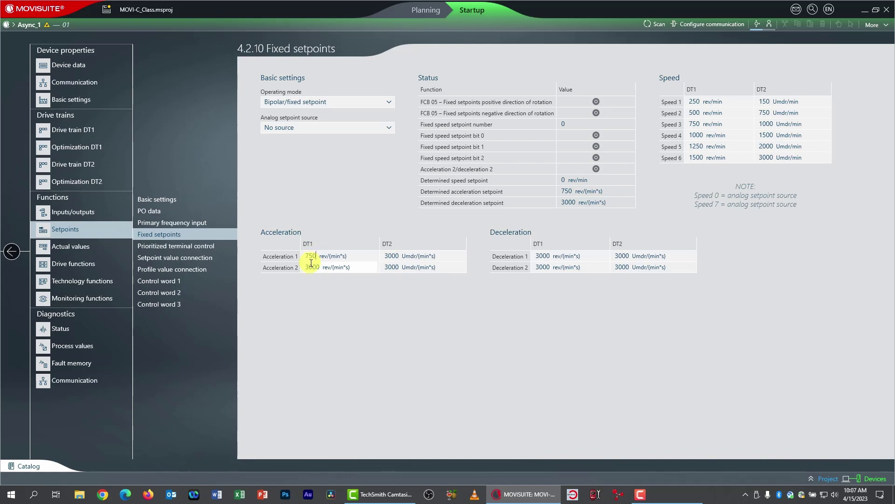
{"action": "double_click", "coordinate": [311, 266]}
{"action": "type", "text": "500"}
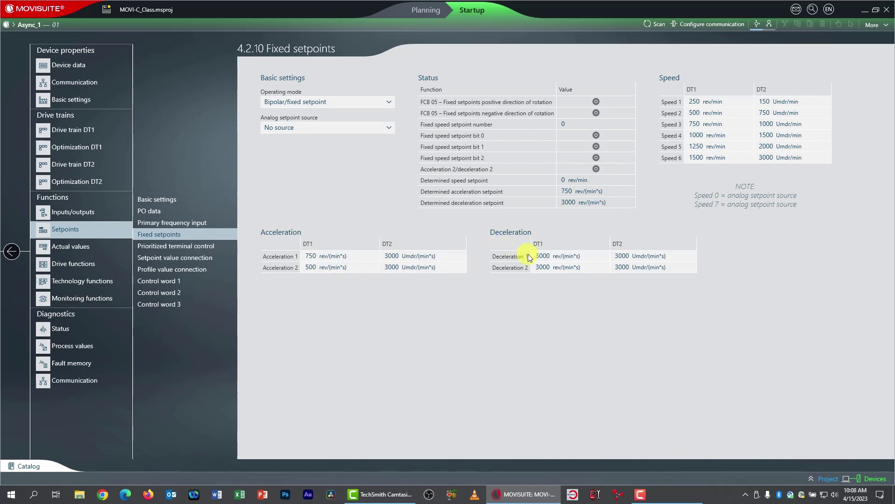
Set DT1's fixed setpoint Deceleration 1 to 375 and Deceleration 2 to 250 rev/(min*s)
{"action": "left_click", "coordinate": [545, 255]}
{"action": "type", "text": "===="}
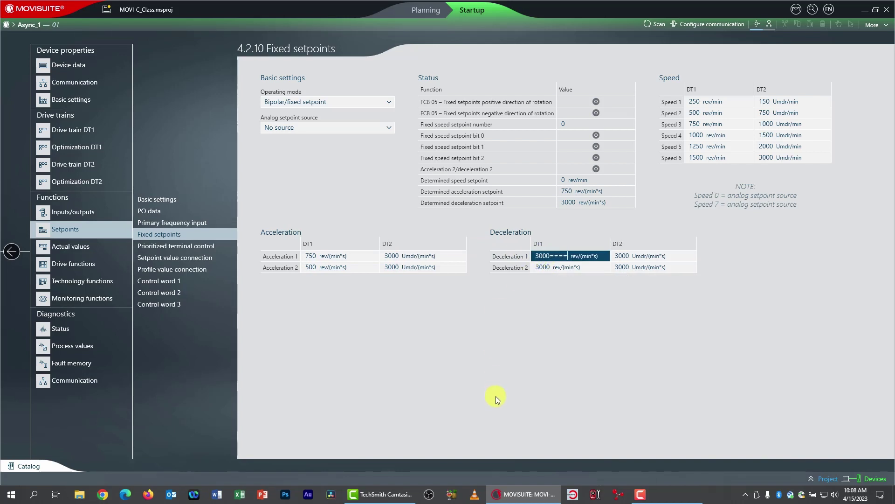
{"action": "key", "text": "BackSpace"}
{"action": "key", "text": "BackSpace"}
{"action": "key", "text": "BackSpace"}
{"action": "key", "text": "BackSpace"}
{"action": "key", "text": "BackSpace"}
{"action": "key", "text": "BackSpace"}
{"action": "key", "text": "BackSpace"}
{"action": "type", "text": "375"}
{"action": "key", "text": "Return"}
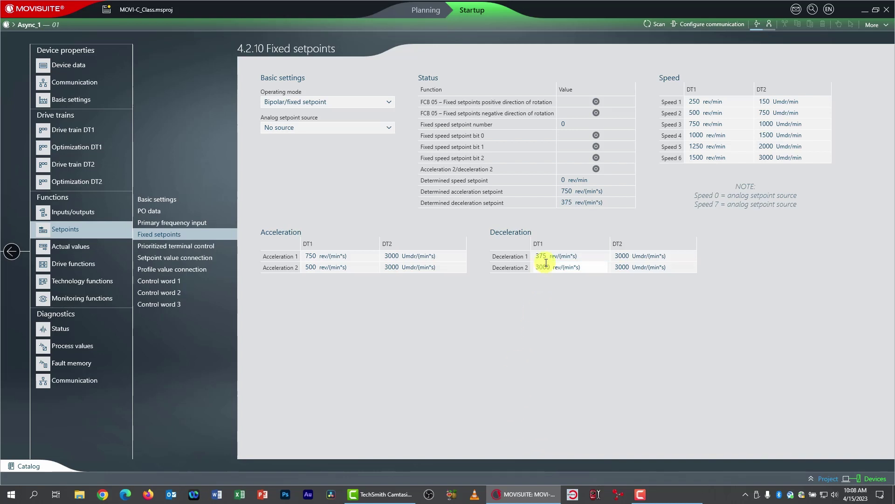
{"action": "double_click", "coordinate": [546, 266]}
{"action": "type", "text": "250"}
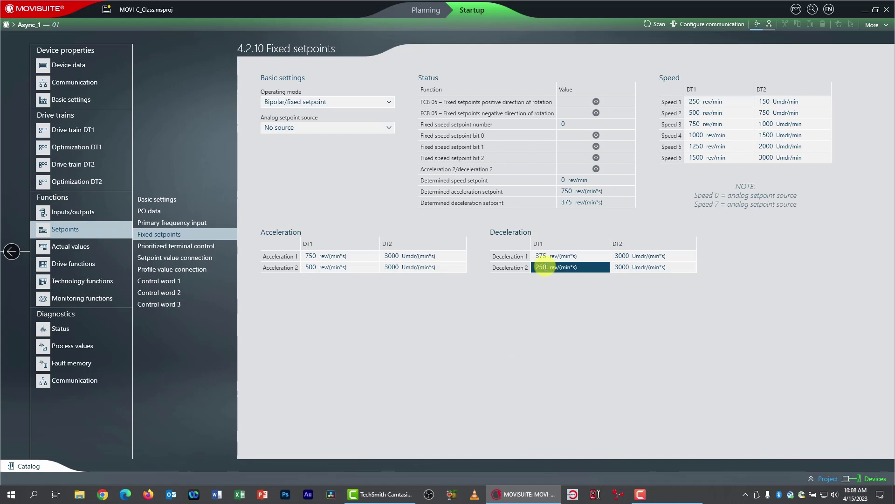
Confirm 250 rev/(min*s) as DT1's fixed setpoint Deceleration 2
{"action": "key", "text": "Return"}
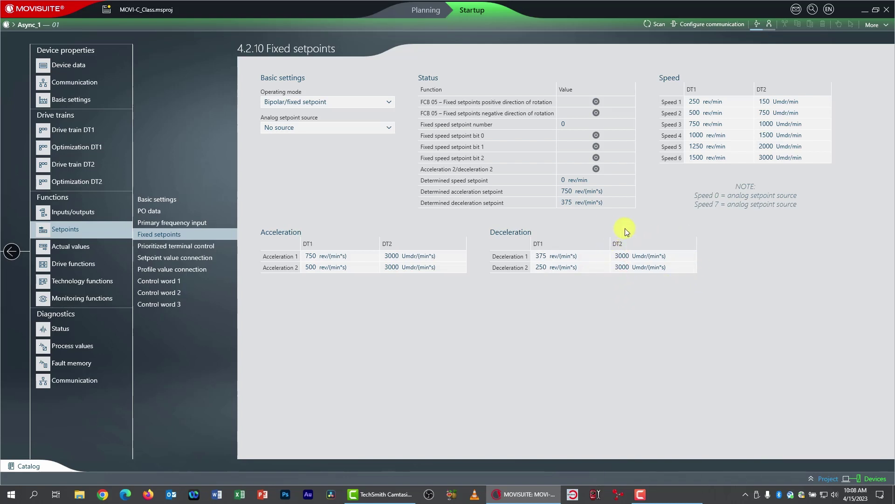
{"action": "mouse_move", "coordinate": [651, 261]}
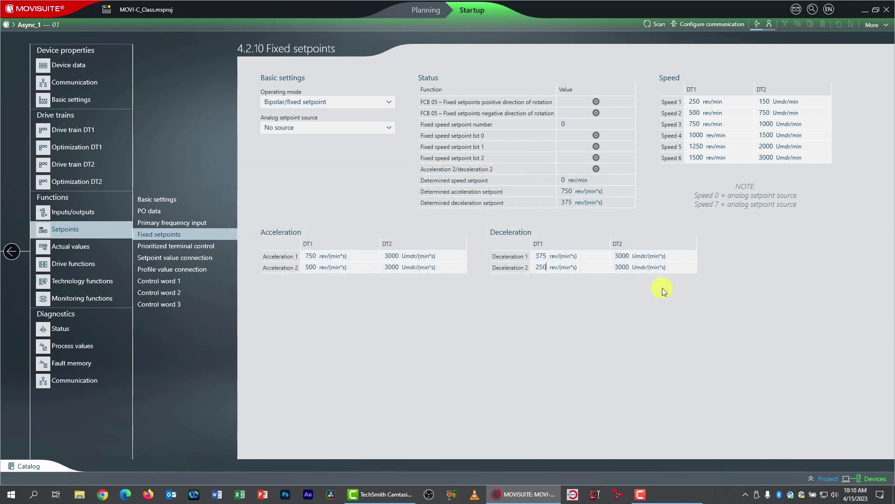
In the profile value connection, set the maximum acceleration source to Fixed setpoints – acceleration and the maximum deceleration source to Fixed setpoints – deceleration
{"action": "left_click", "coordinate": [72, 212]}
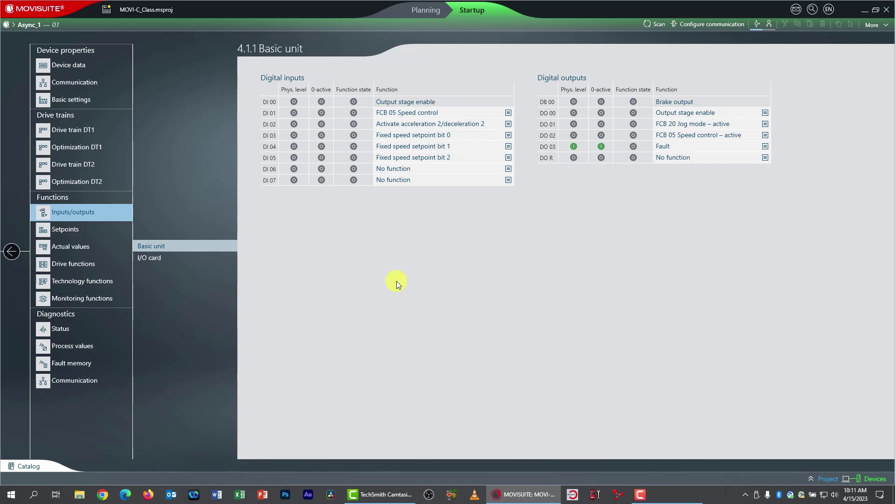
{"action": "left_click", "coordinate": [54, 232]}
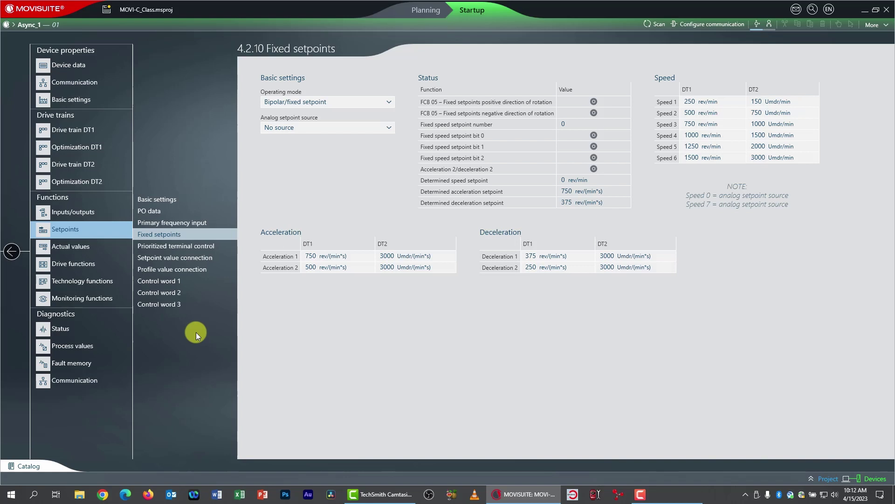
{"action": "left_click", "coordinate": [181, 269]}
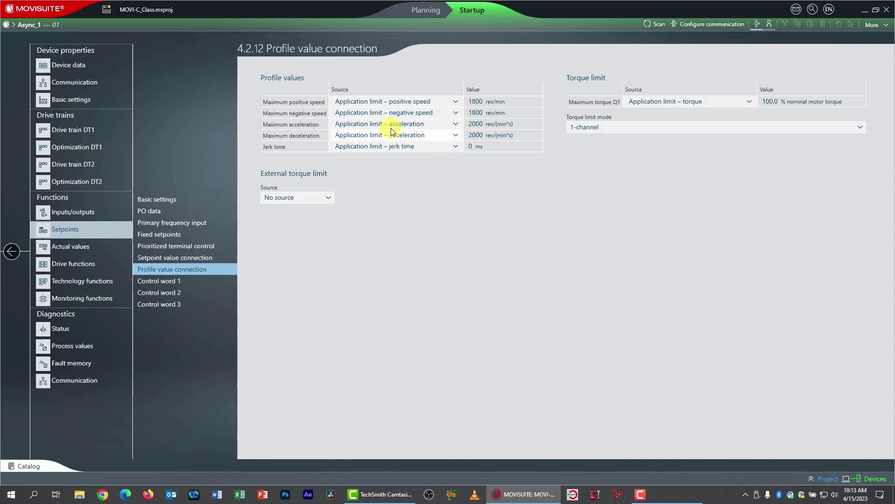
{"action": "left_click", "coordinate": [455, 127]}
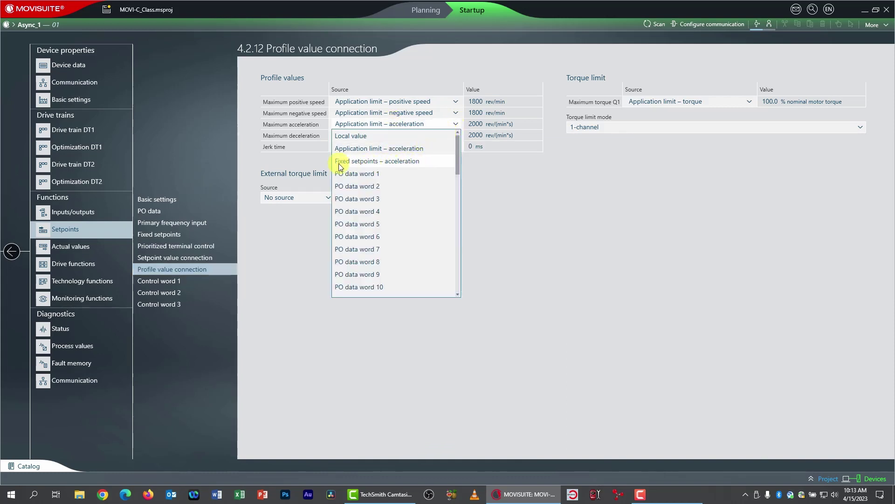
{"action": "left_click", "coordinate": [339, 161]}
{"action": "left_click", "coordinate": [456, 135]}
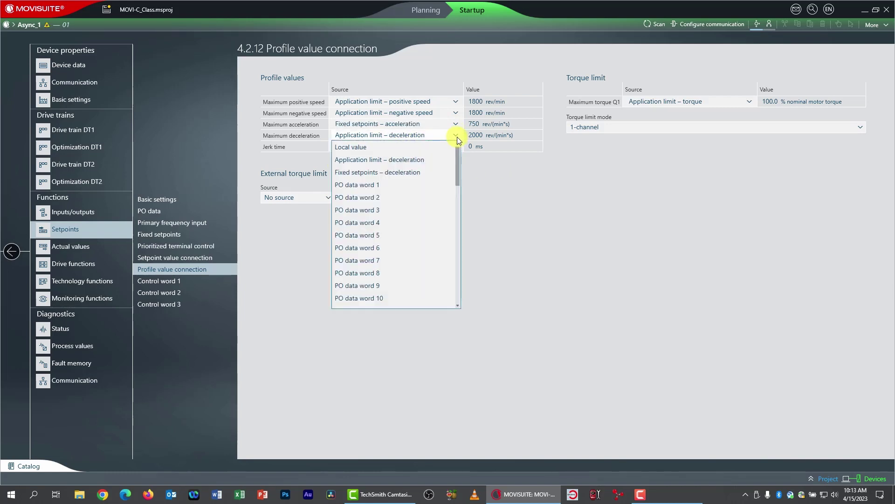
{"action": "left_click", "coordinate": [417, 173]}
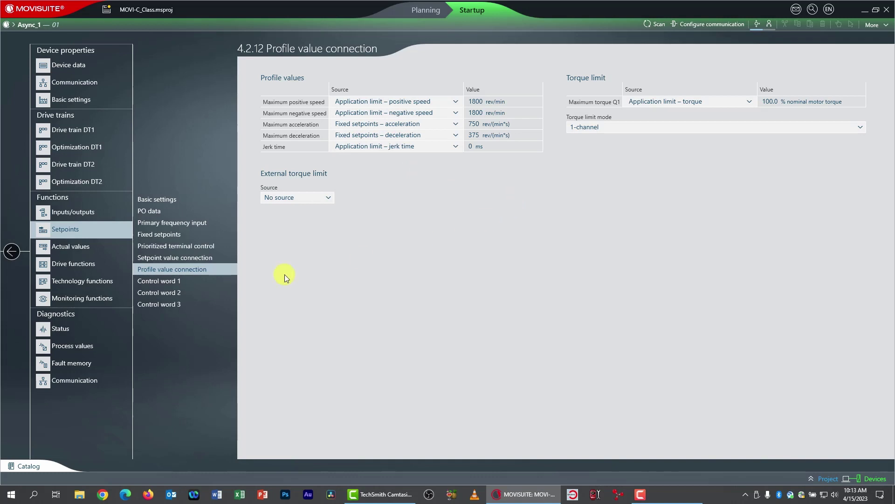
Assign HW limit switch positive DT1 to digital input DI 02 and HW limit switch negative DT1 to DI 03
{"action": "left_click", "coordinate": [70, 212]}
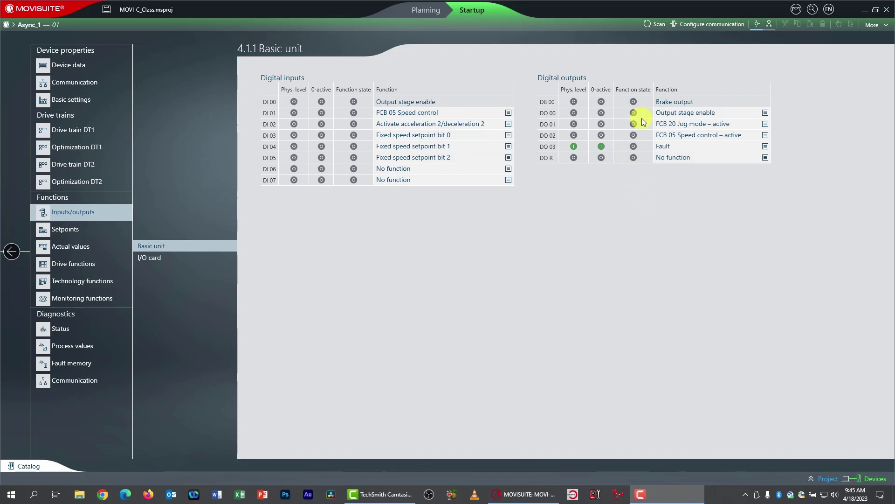
{"action": "left_click", "coordinate": [508, 125]}
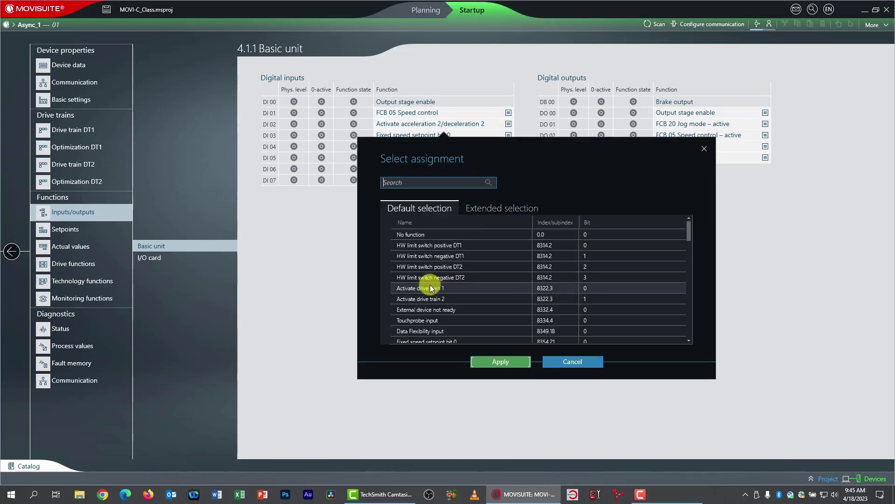
{"action": "left_click", "coordinate": [434, 247]}
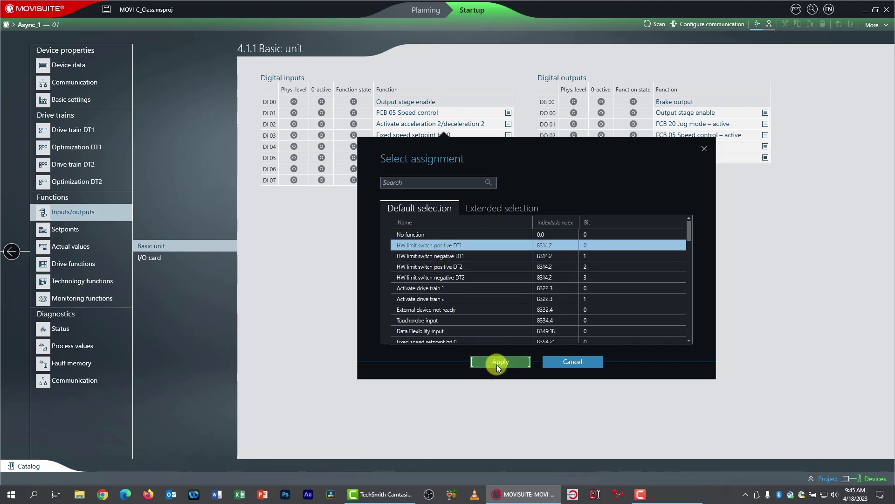
{"action": "left_click", "coordinate": [497, 363]}
{"action": "left_click", "coordinate": [482, 135]}
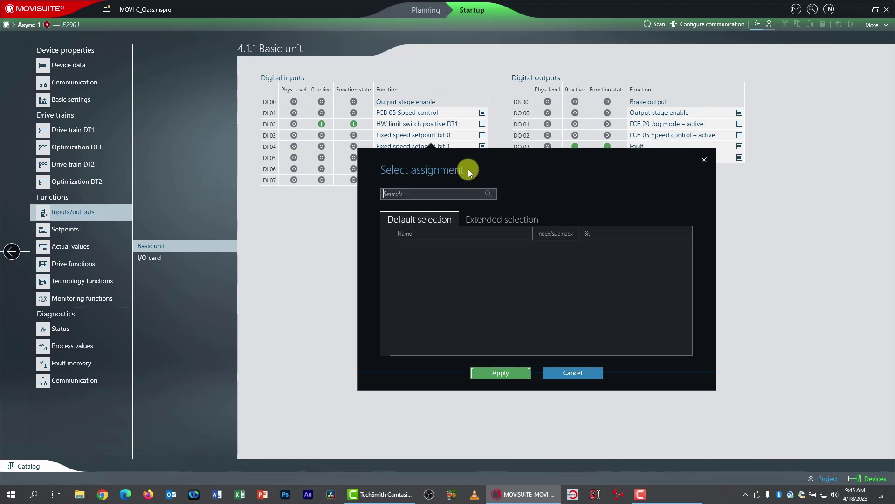
{"action": "left_click", "coordinate": [444, 268]}
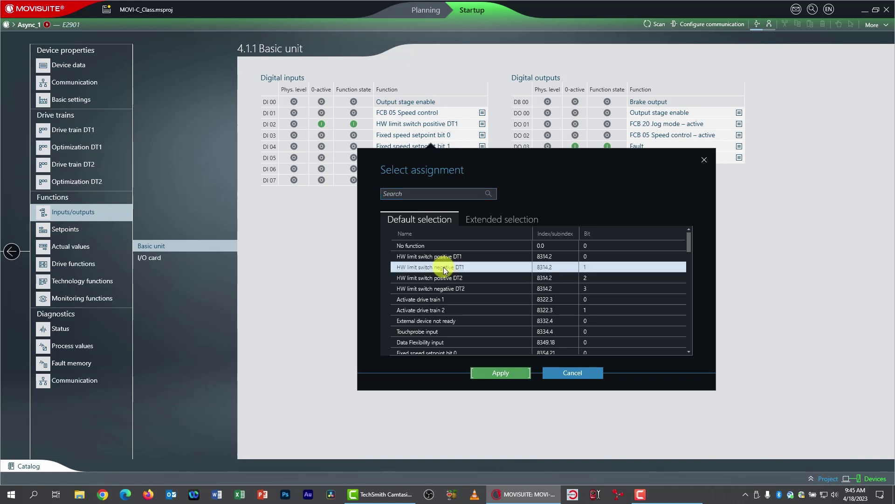
{"action": "left_click", "coordinate": [506, 373]}
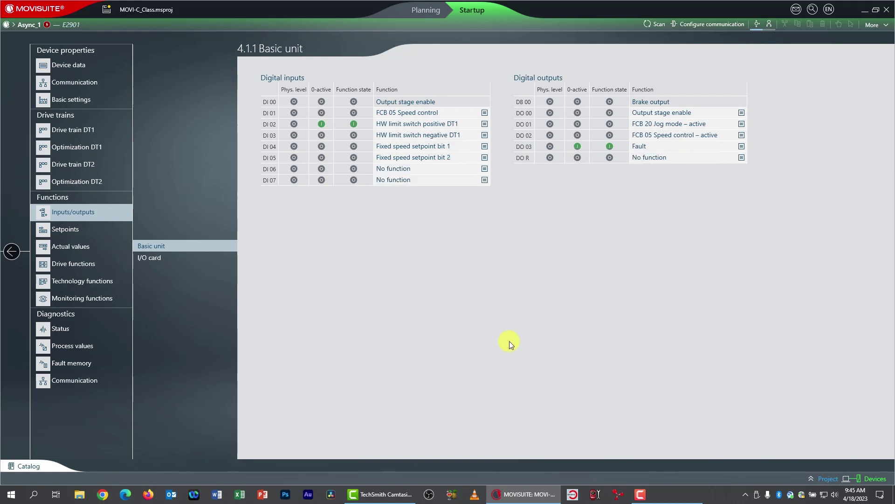
Assign the External fault – active function to the basic unit's digital input DI 04
{"action": "left_click", "coordinate": [484, 146]}
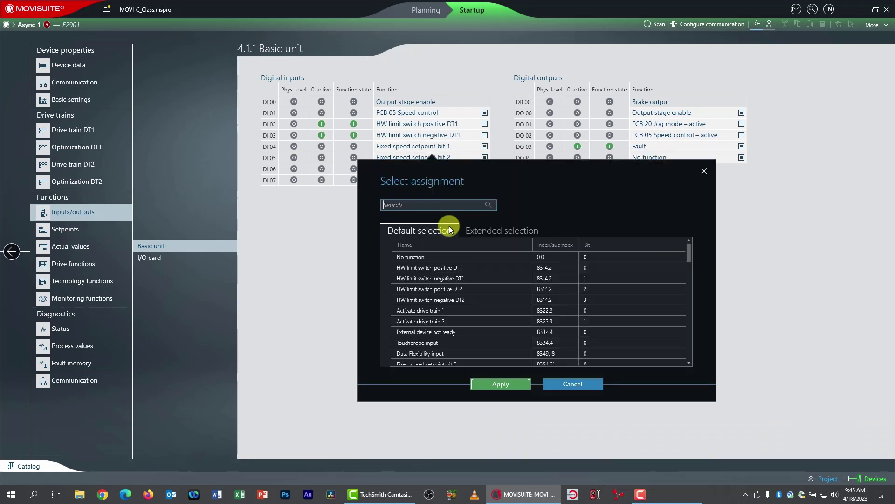
{"action": "scroll", "coordinate": [447, 305], "scroll_direction": "down", "scroll_amount": 3}
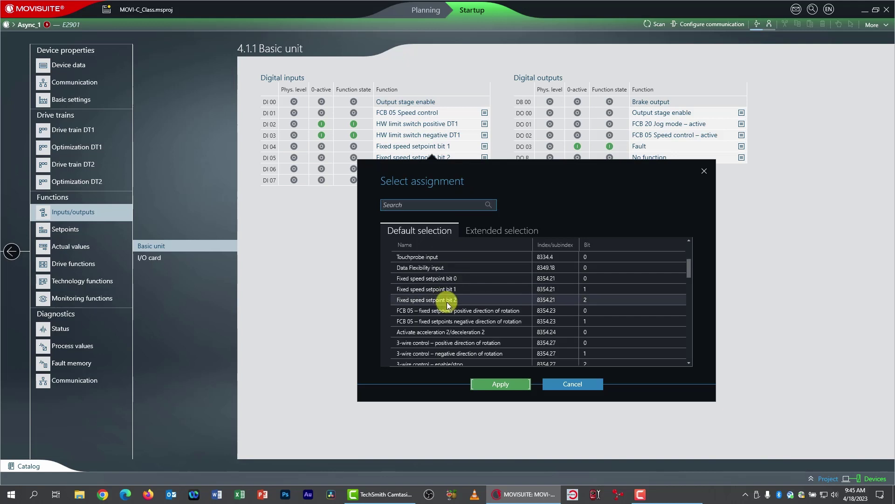
{"action": "scroll", "coordinate": [433, 282], "scroll_direction": "up", "scroll_amount": 3}
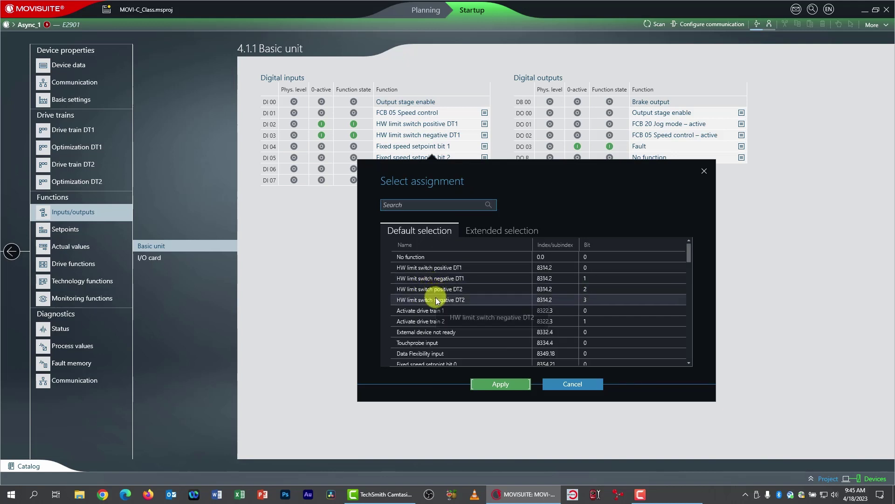
{"action": "scroll", "coordinate": [437, 300], "scroll_direction": "down", "scroll_amount": 3}
{"action": "scroll", "coordinate": [437, 300], "scroll_direction": "down", "scroll_amount": 3}
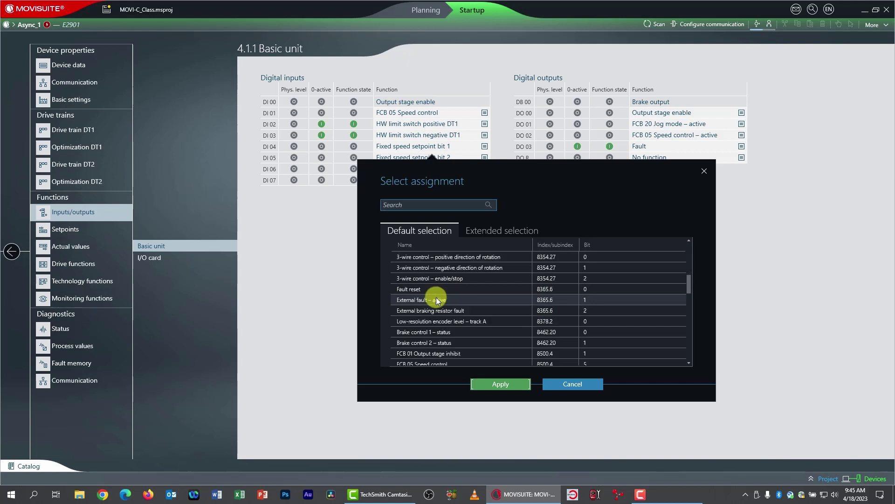
{"action": "left_click", "coordinate": [420, 299]}
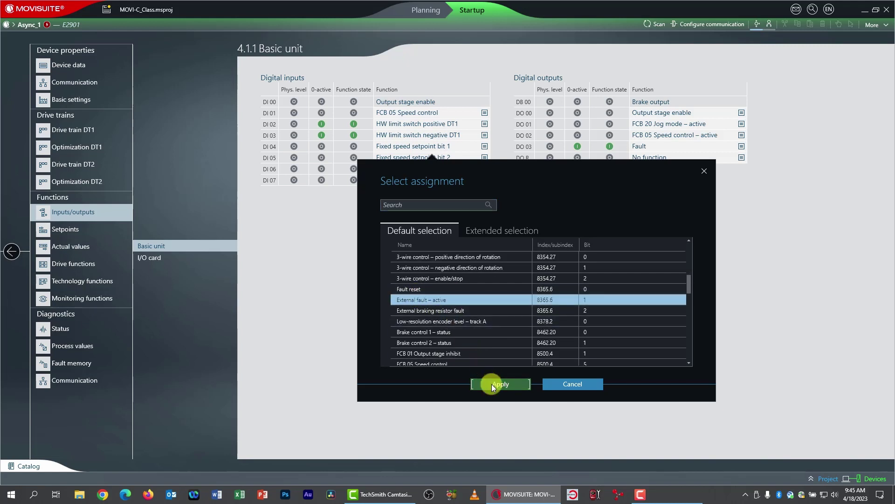
{"action": "left_click", "coordinate": [492, 384]}
Assign the Fault reset function to the basic unit's digital input DI 07
{"action": "mouse_move", "coordinate": [484, 167]}
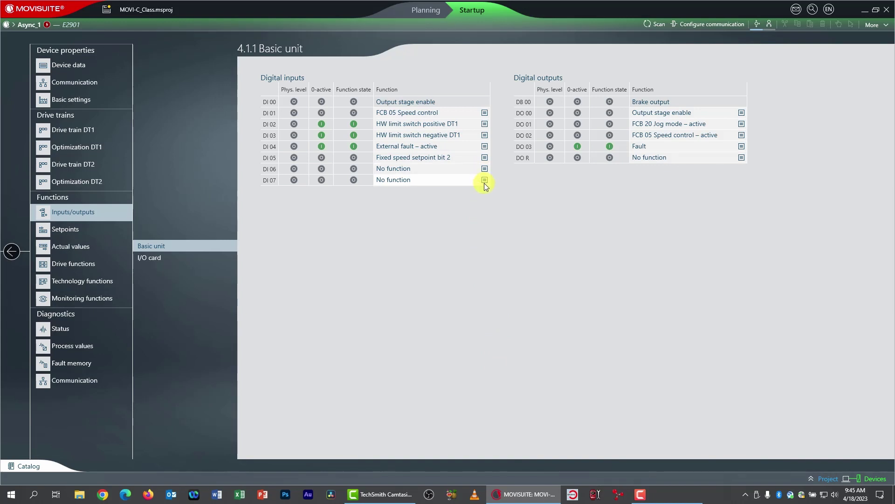
{"action": "left_click", "coordinate": [484, 180]}
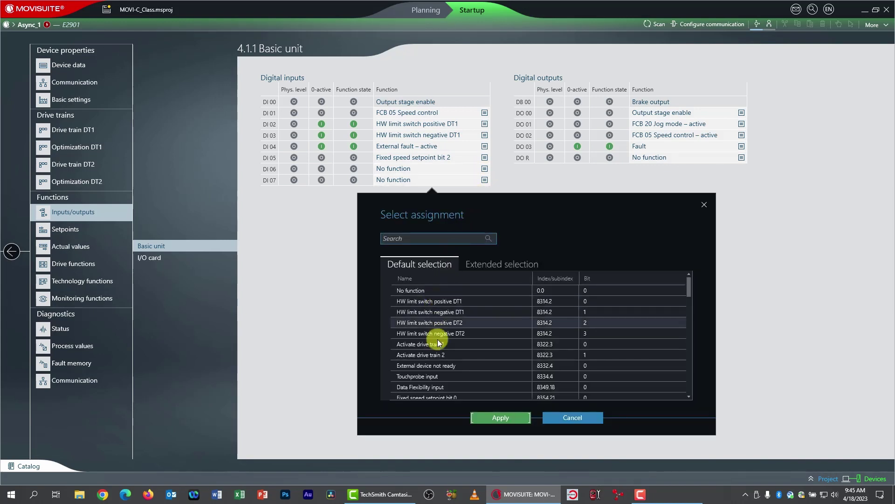
{"action": "scroll", "coordinate": [438, 345], "scroll_direction": "down", "scroll_amount": 5}
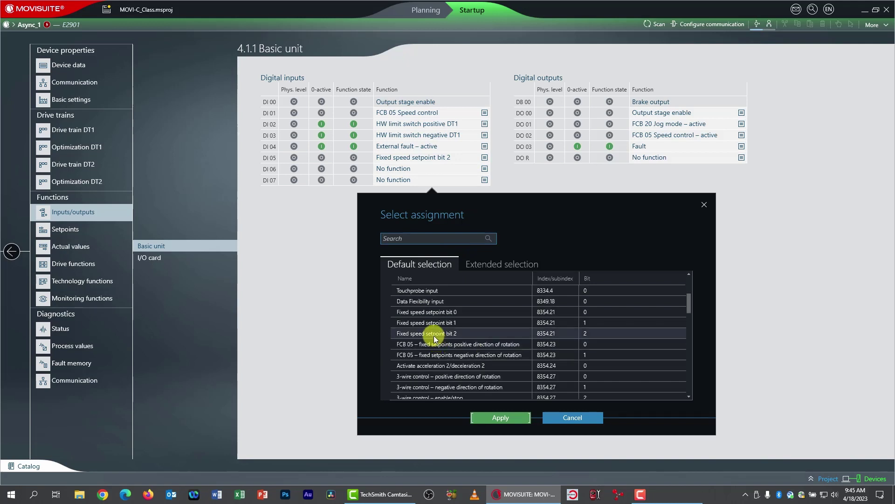
{"action": "left_click", "coordinate": [411, 322]}
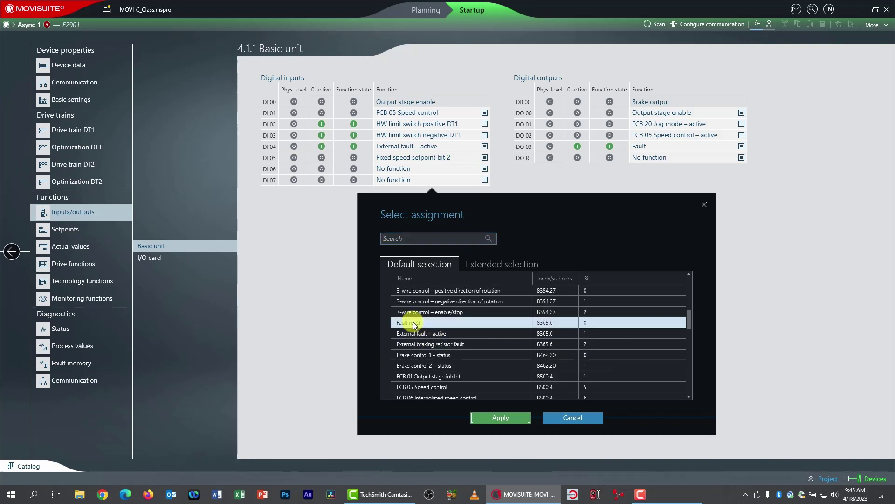
{"action": "left_click", "coordinate": [493, 417]}
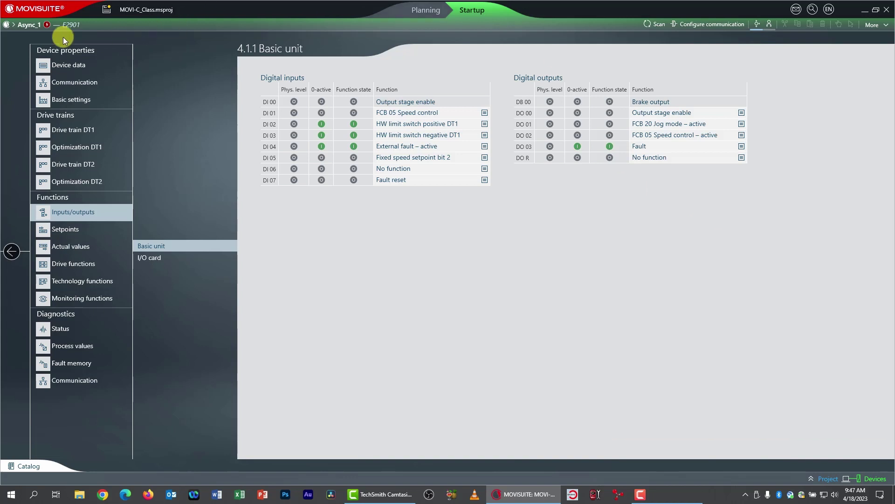
Open the fault notification for Async_1 and reset the device fault
{"action": "left_click", "coordinate": [47, 24]}
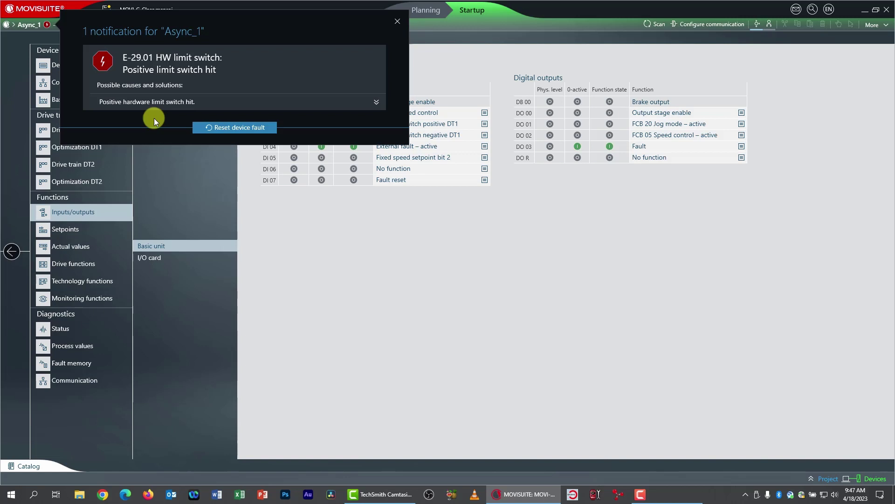
{"action": "left_click", "coordinate": [233, 127]}
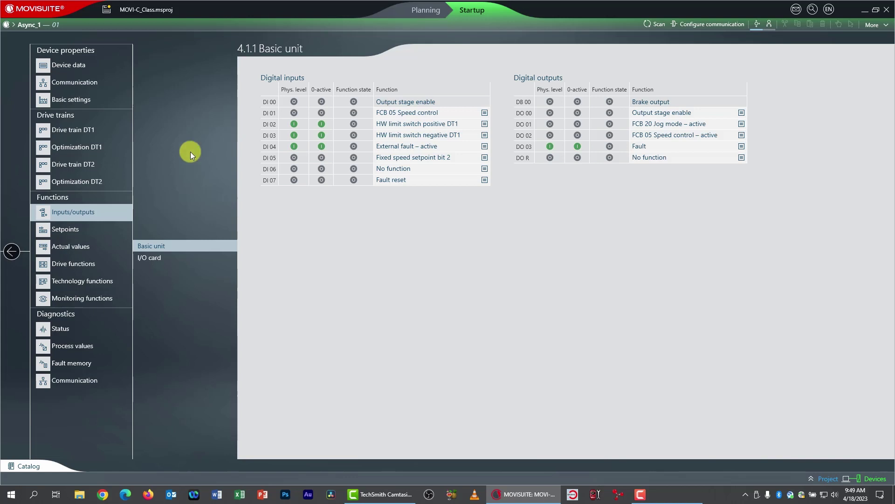
In the limit values, set DT1's application limits to 1000 rev/(min*s) for acceleration and 500 rev/(min*s) for deceleration
{"action": "left_click", "coordinate": [89, 298]}
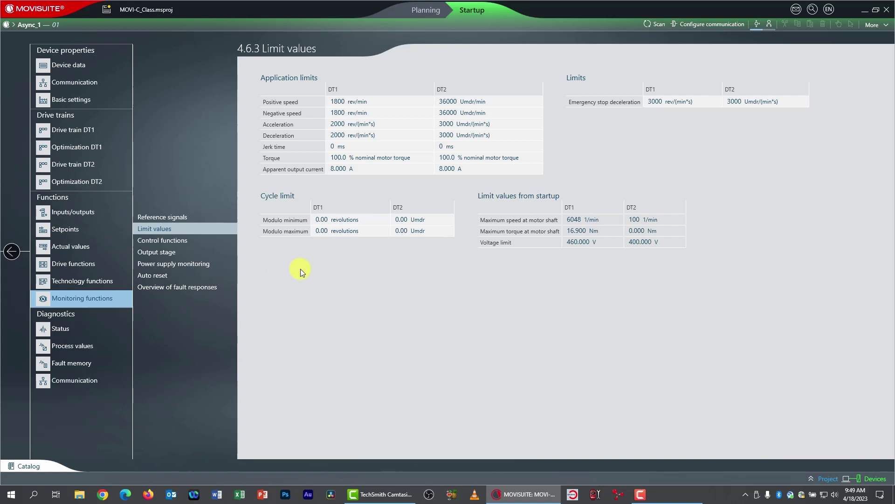
{"action": "double_click", "coordinate": [342, 124]}
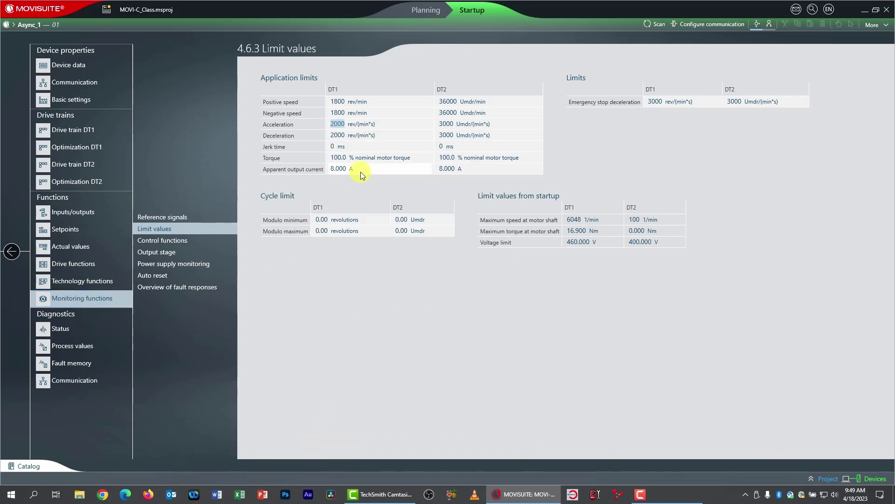
{"action": "type", "text": "1000"}
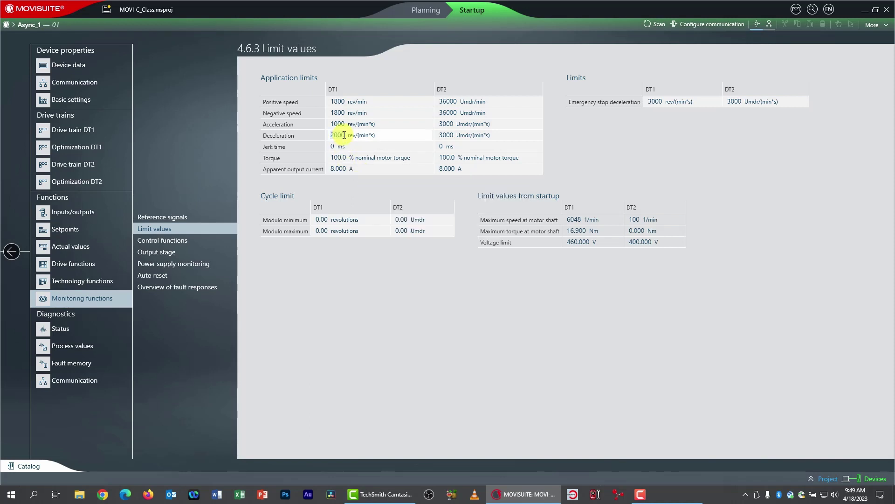
{"action": "double_click", "coordinate": [344, 135]}
{"action": "type", "text": "500"}
{"action": "key", "text": "Return"}
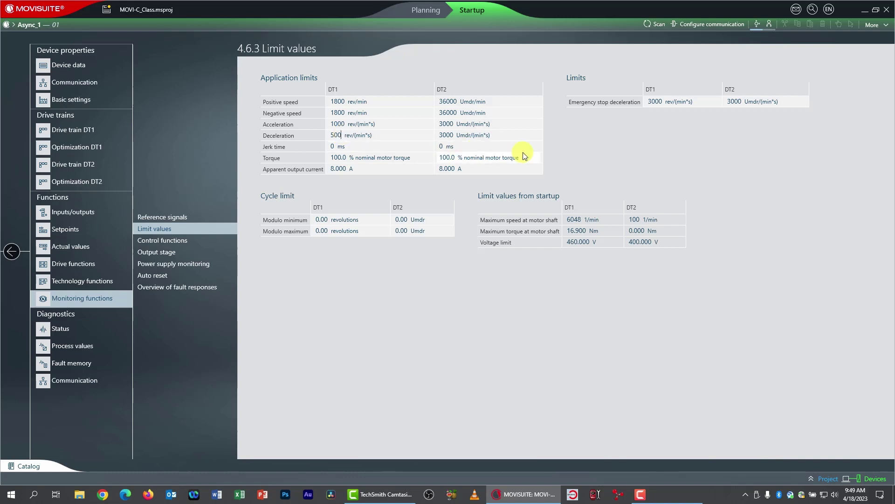
Set DT1's emergency stop deceleration limit to 1000 rev/(min*s)
{"action": "left_click", "coordinate": [656, 102]}
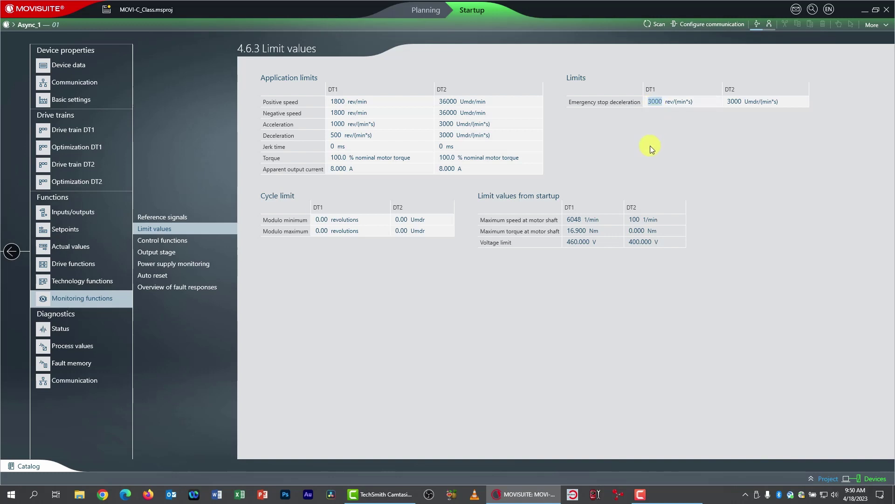
{"action": "type", "text": "1000"}
{"action": "key", "text": "Return"}
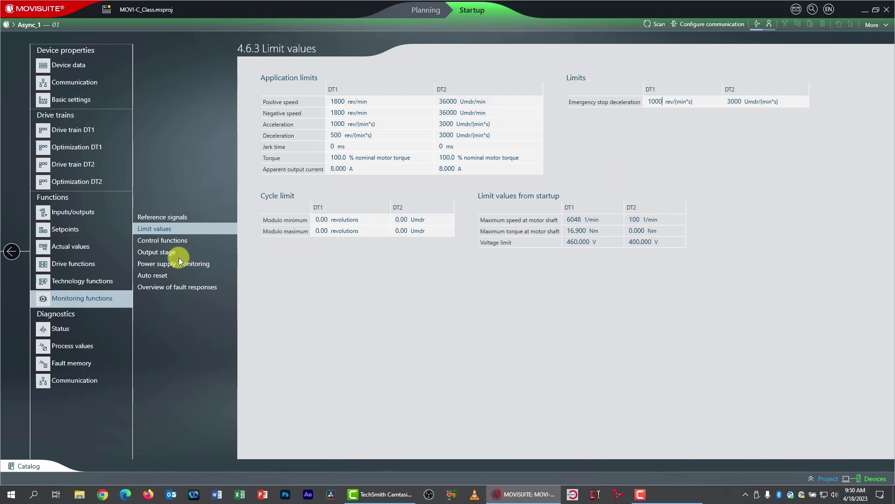
In the fixed setpoints, set DT1's Deceleration 1 to 250 rev/(min*s)
{"action": "left_click", "coordinate": [72, 236]}
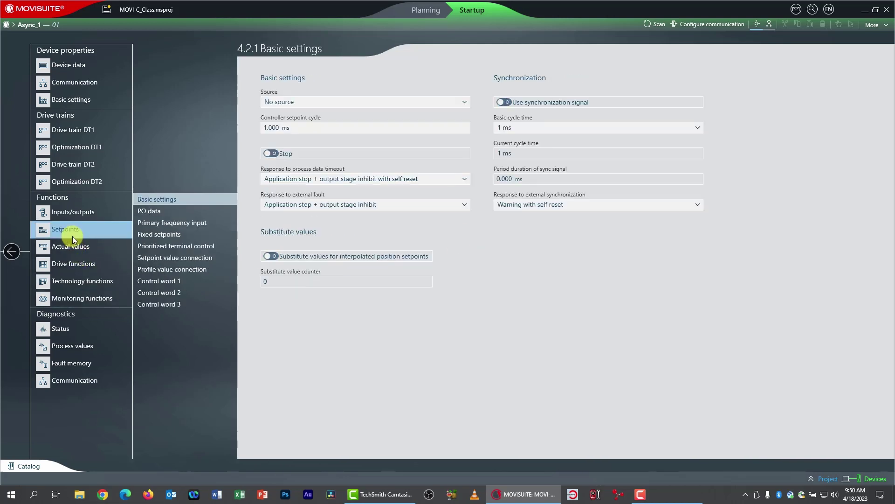
{"action": "left_click", "coordinate": [150, 237]}
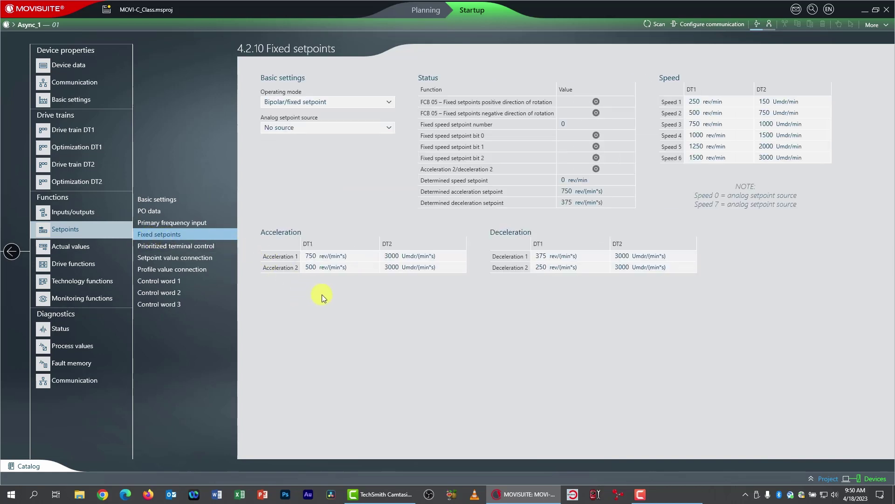
{"action": "left_click", "coordinate": [541, 256]}
{"action": "type", "text": "250"}
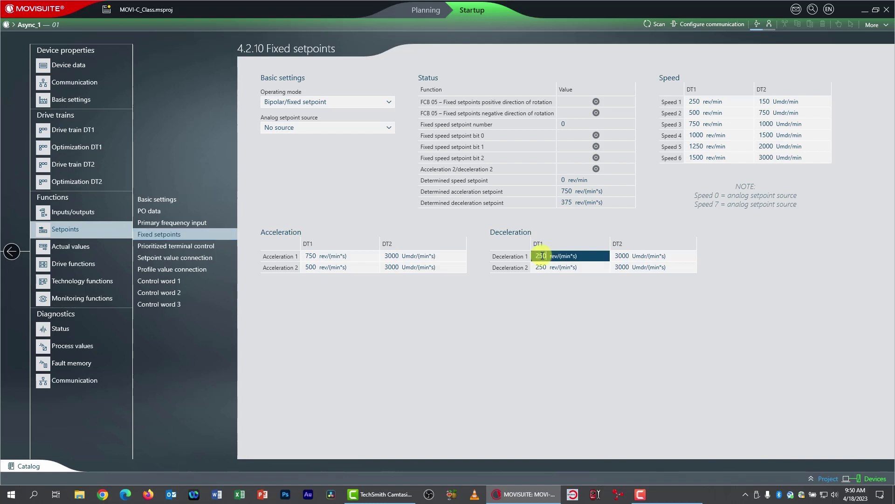
{"action": "key", "text": "Return"}
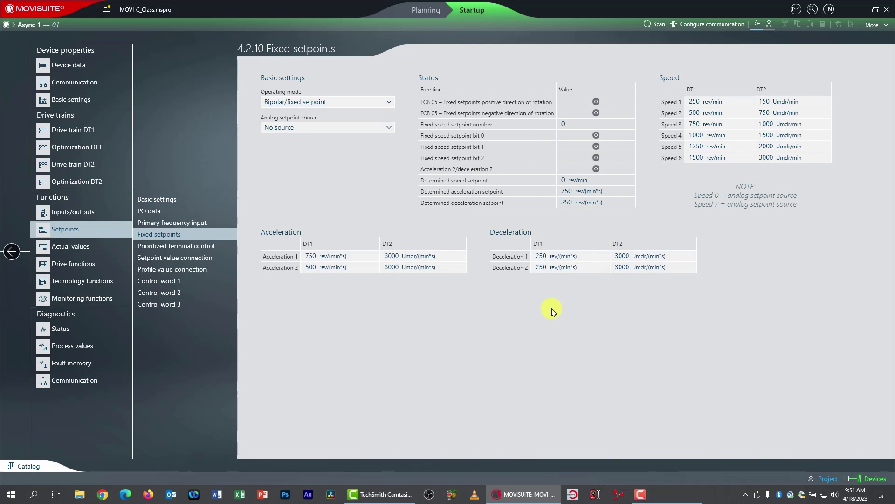
Review the overview of fault responses, checking the limit switch hit responses and the response to an external fault
{"action": "left_click", "coordinate": [66, 300]}
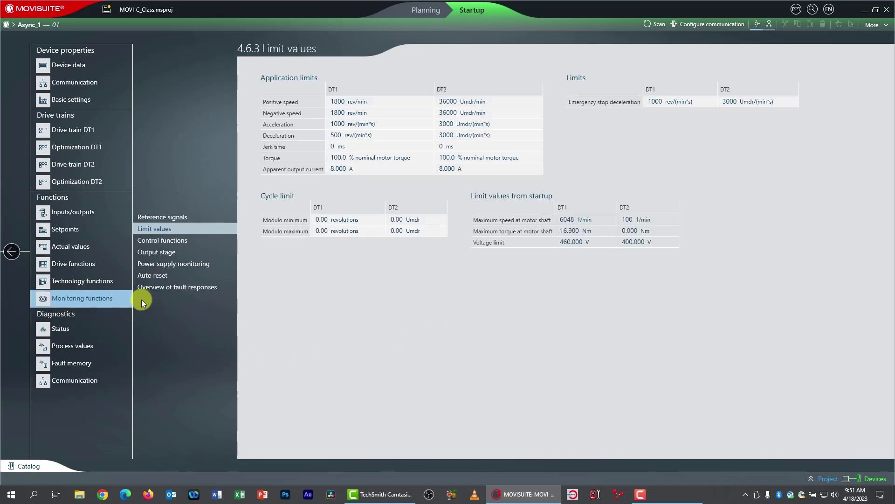
{"action": "left_click", "coordinate": [165, 287]}
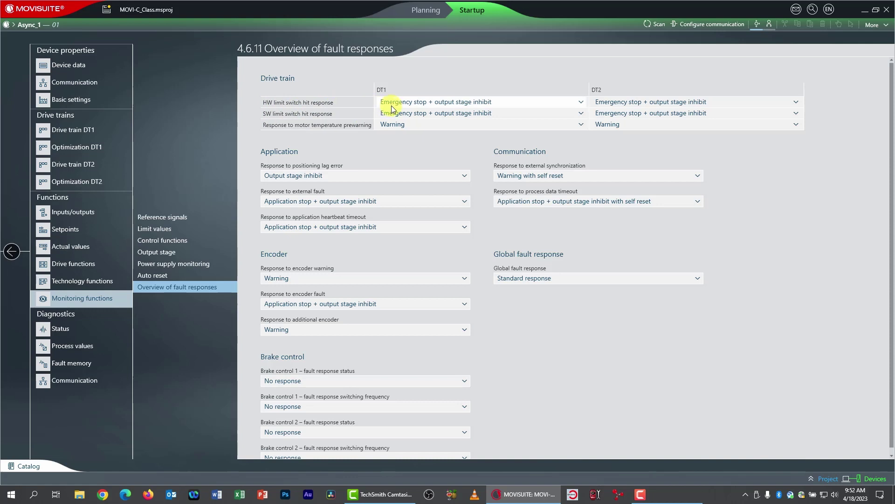
{"action": "mouse_move", "coordinate": [390, 104]}
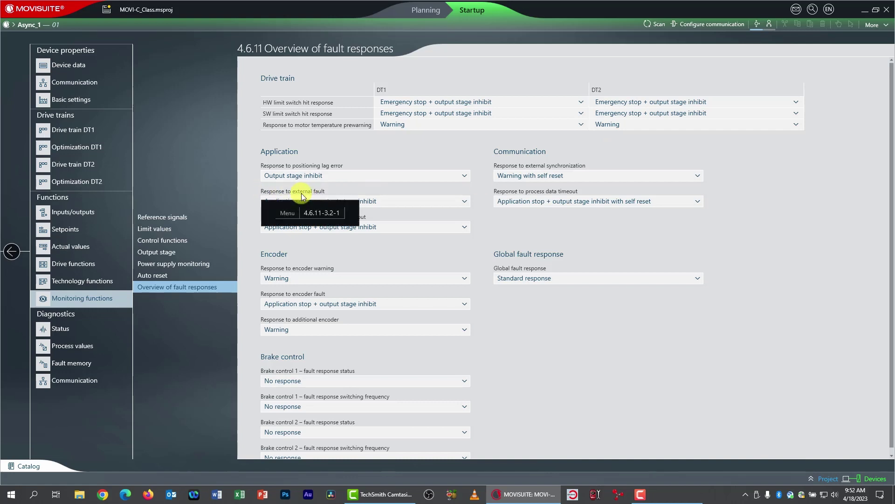
{"action": "mouse_move", "coordinate": [359, 207]}
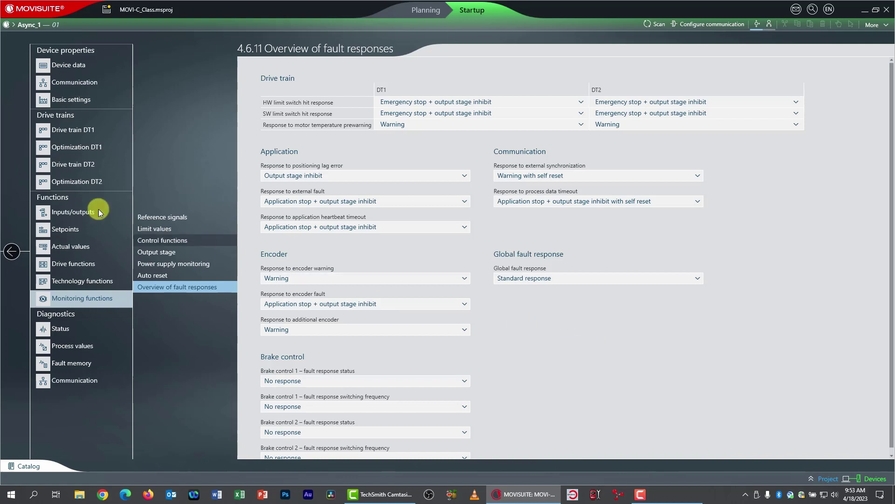
Monitor the basic unit's digital inputs and outputs, and inspect Async_1's notification for each fault triggered, closing it without resetting
{"action": "left_click", "coordinate": [71, 212]}
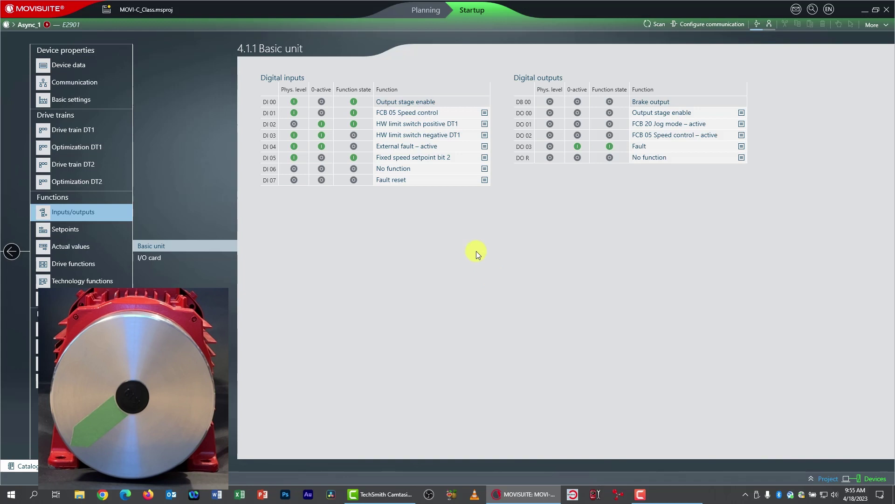
{"action": "left_click", "coordinate": [47, 25]}
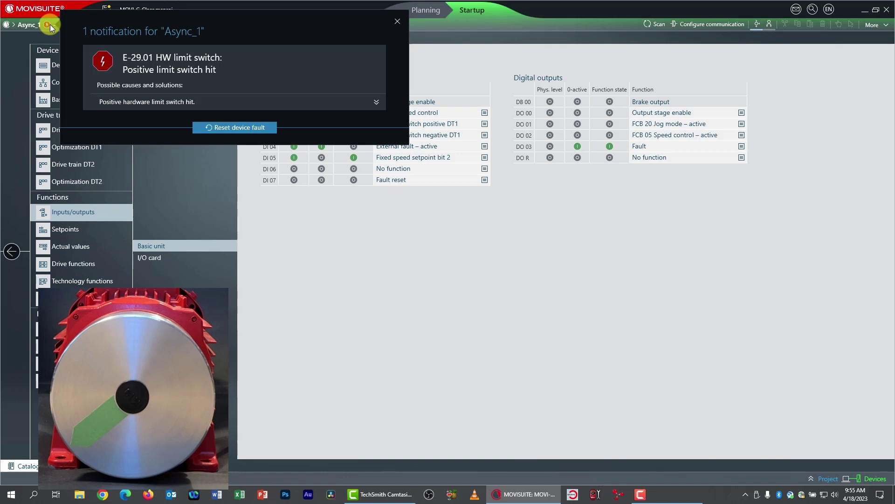
{"action": "left_click", "coordinate": [203, 174]}
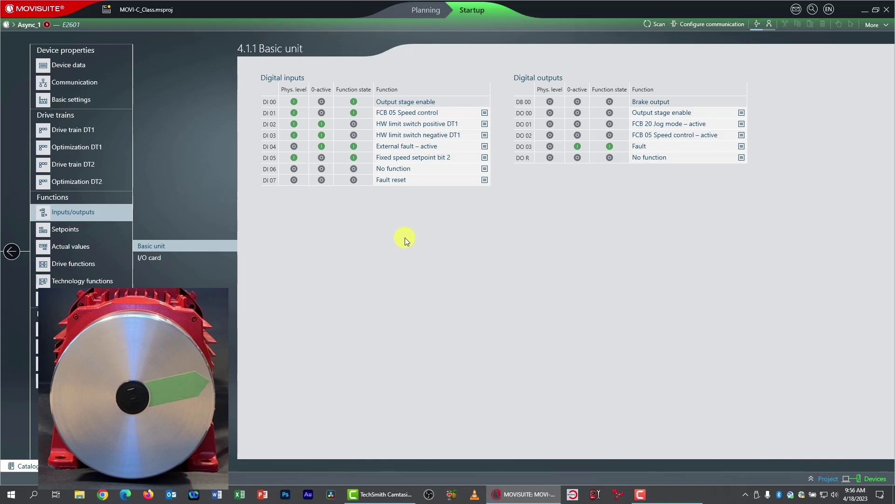
{"action": "left_click", "coordinate": [48, 24]}
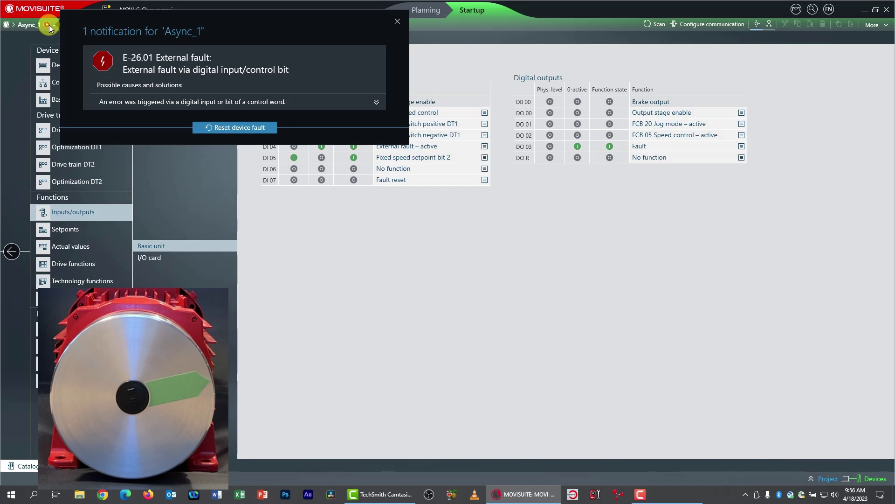
{"action": "left_click", "coordinate": [397, 23]}
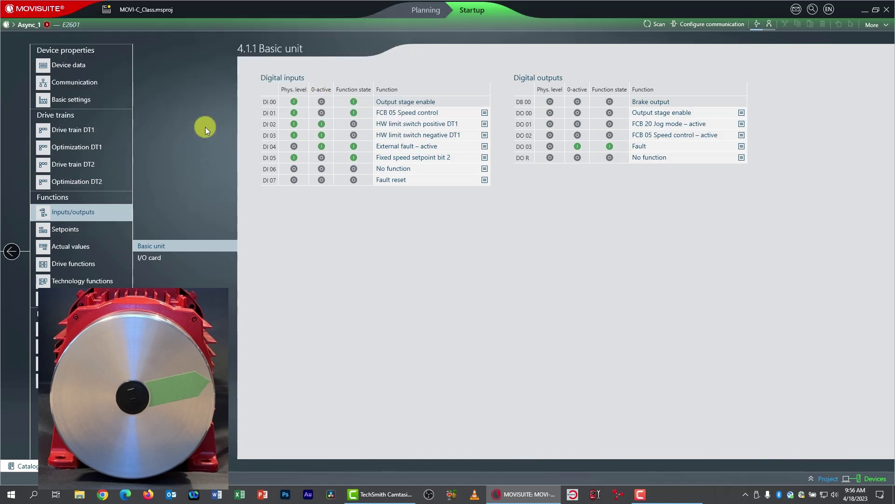